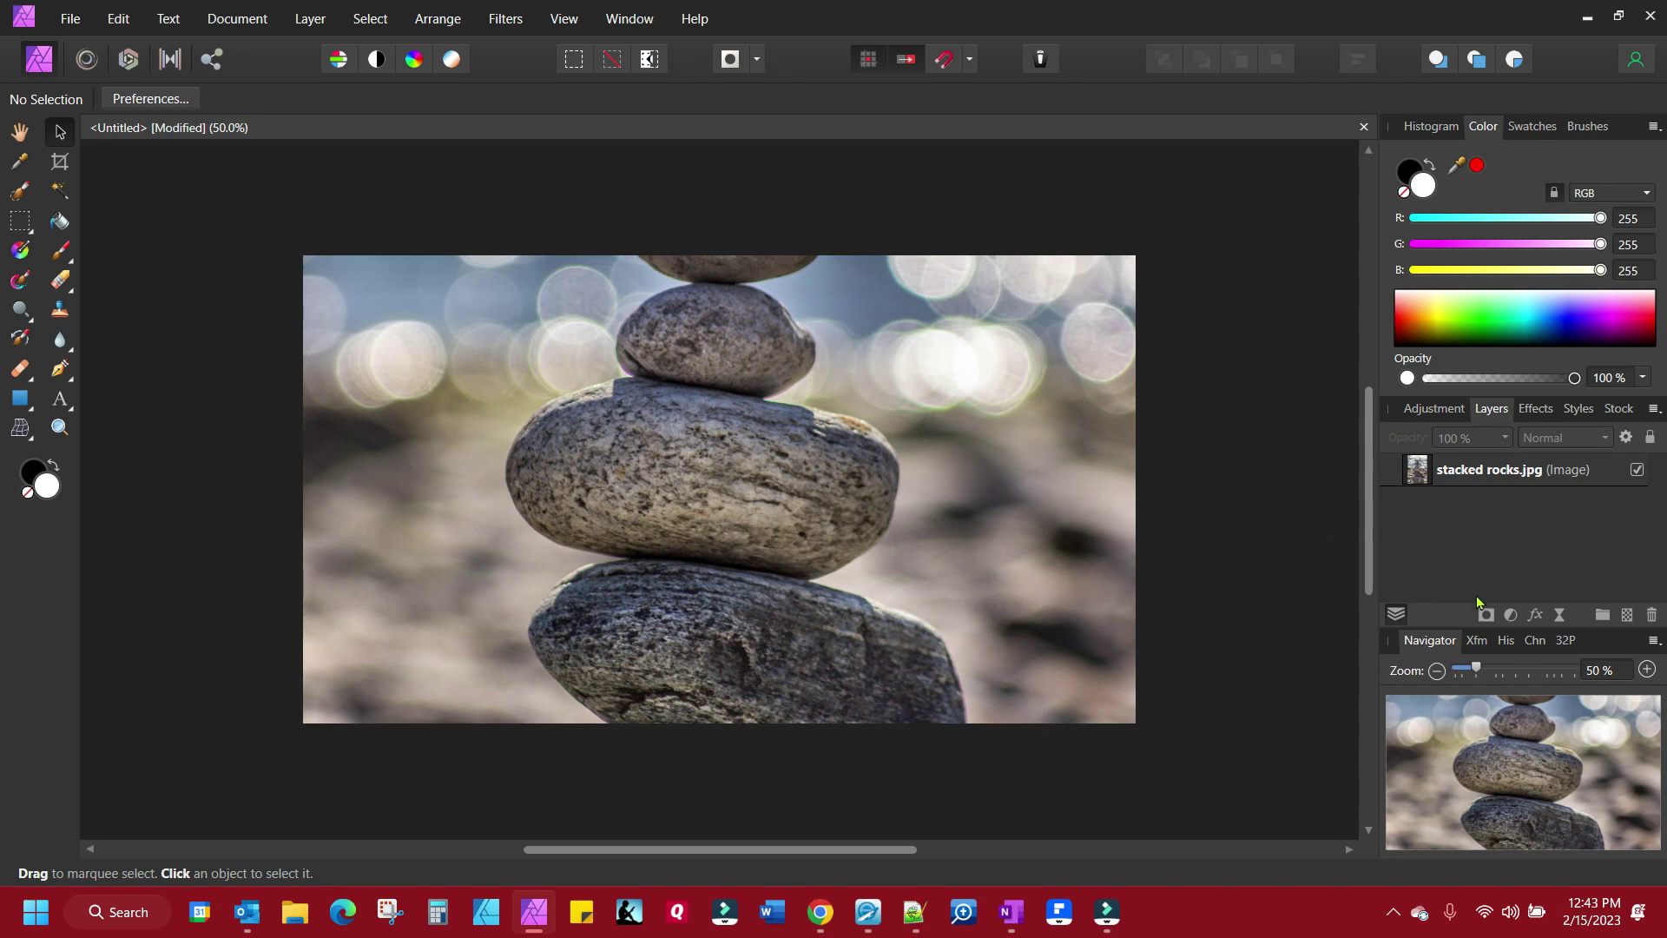
Add a Black & White adjustment above the stacked rocks image with Cyan at -120% and Yellow at -76%.
click(1512, 616)
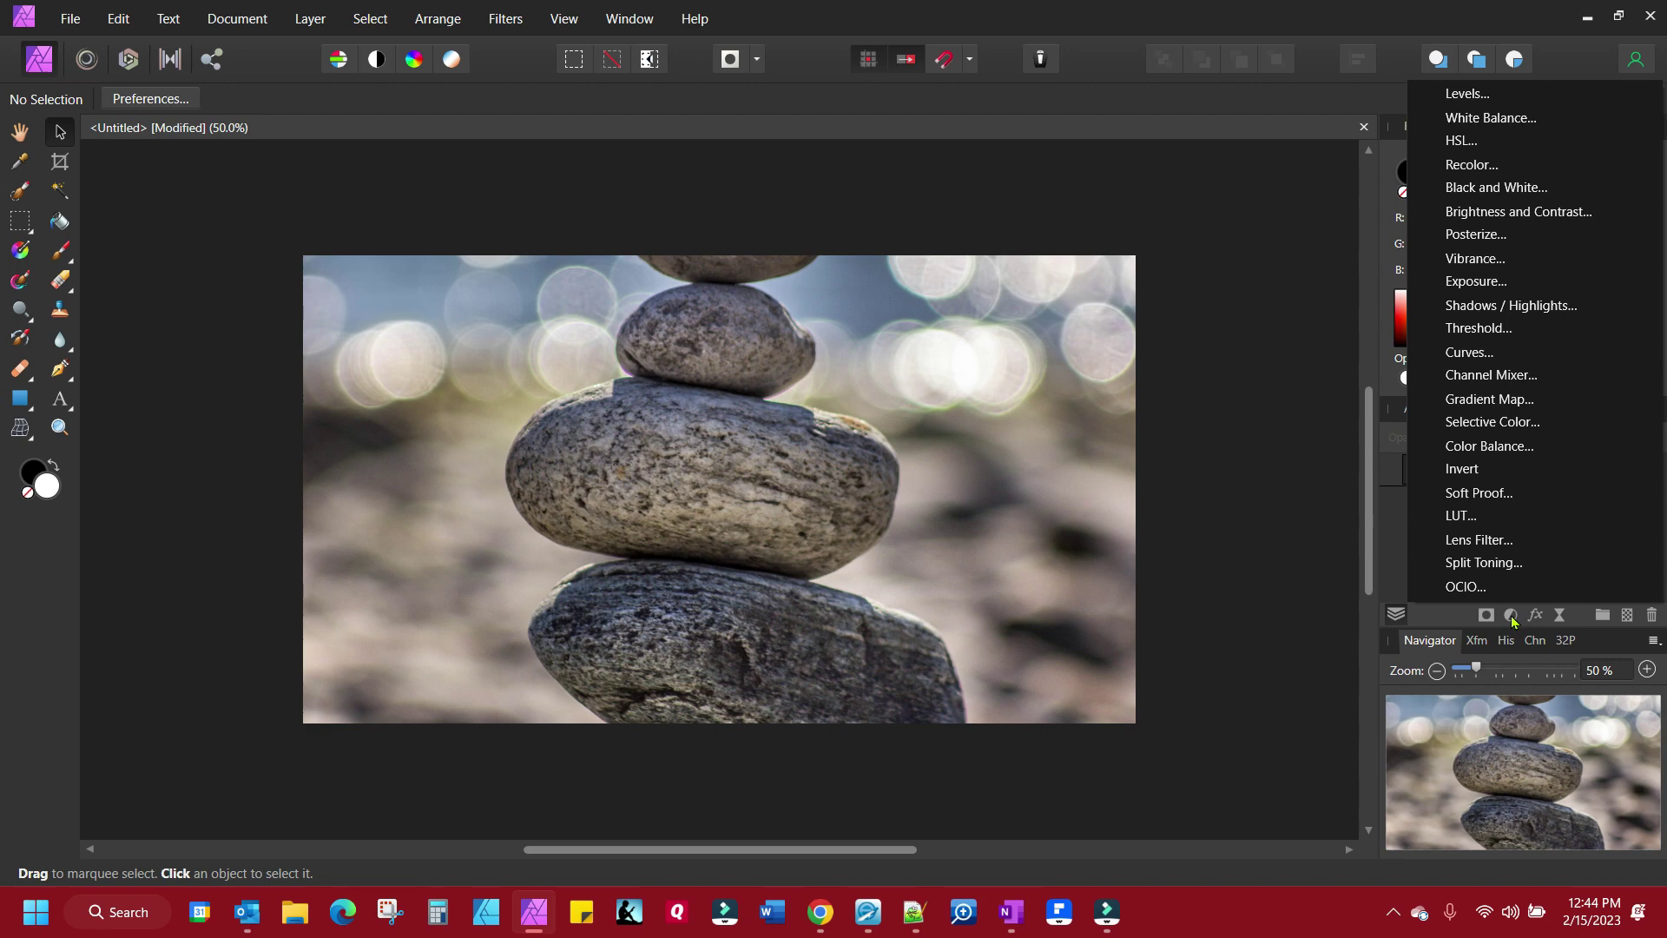
click(1489, 187)
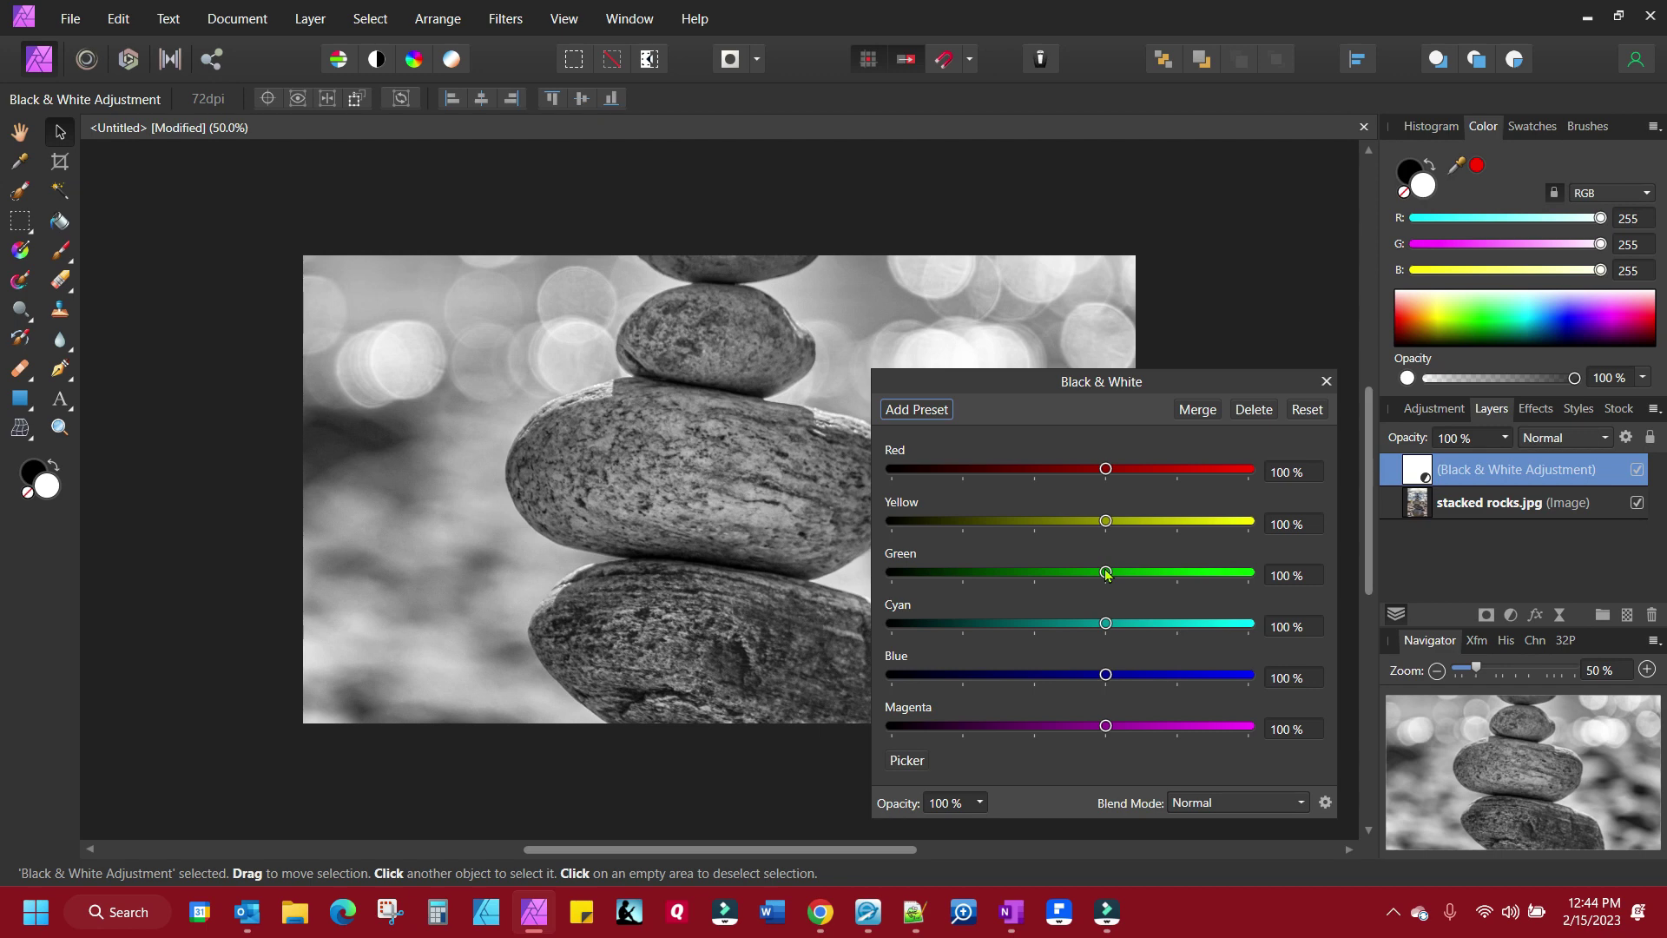
drag(1107, 574, 951, 637)
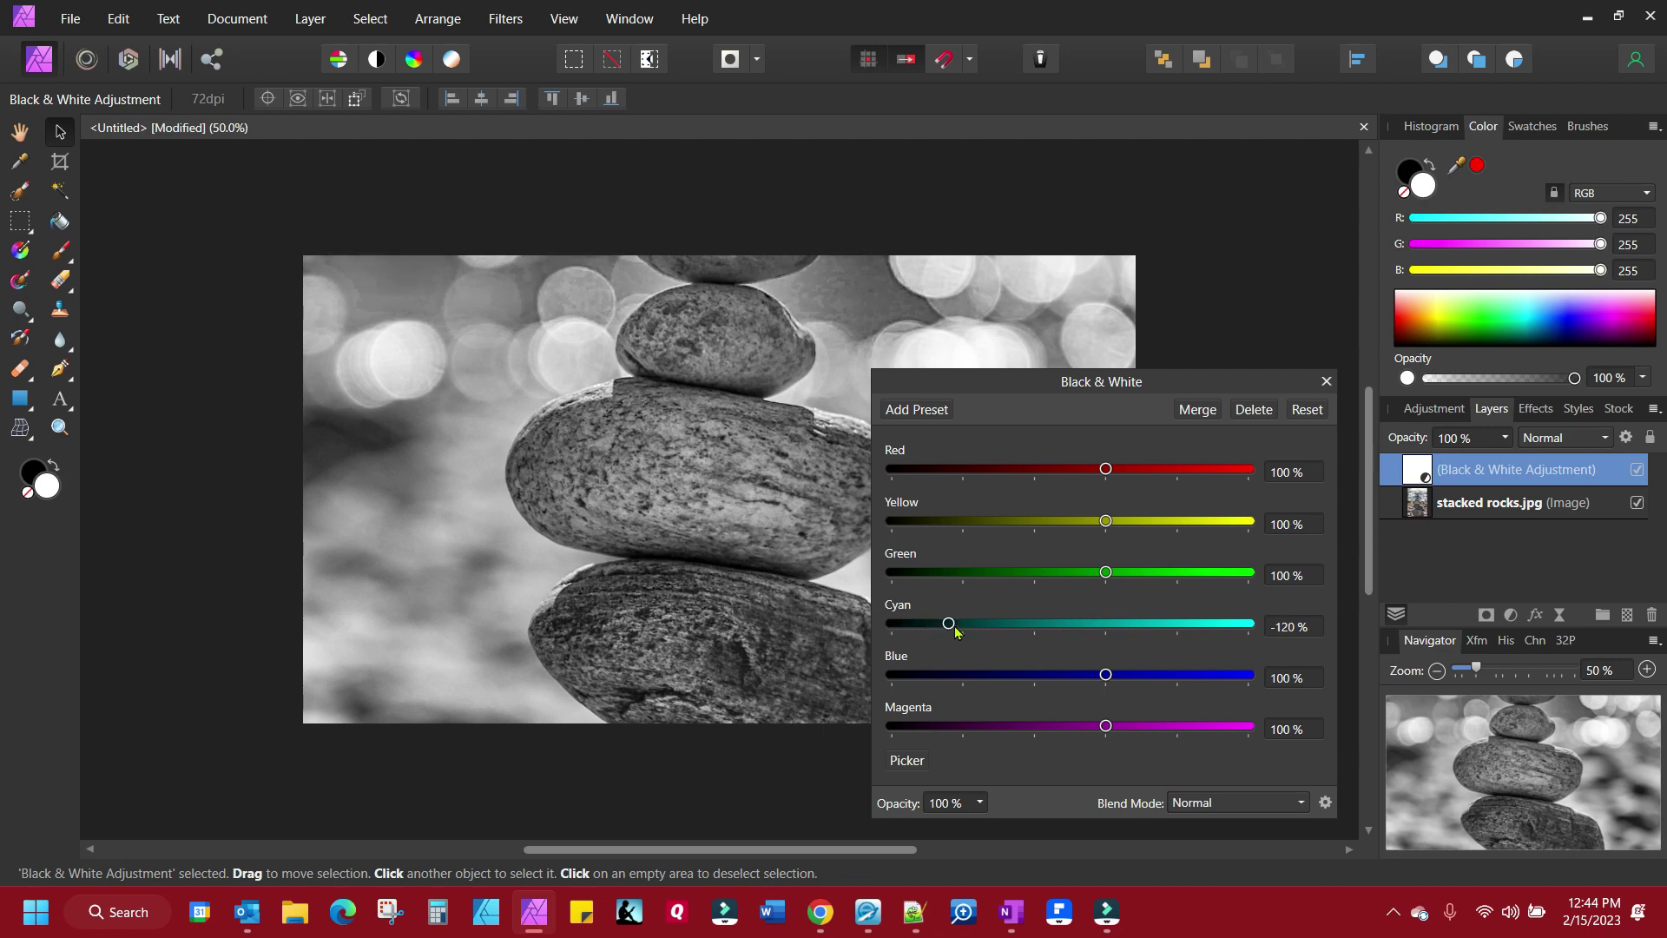
drag(1105, 521, 983, 536)
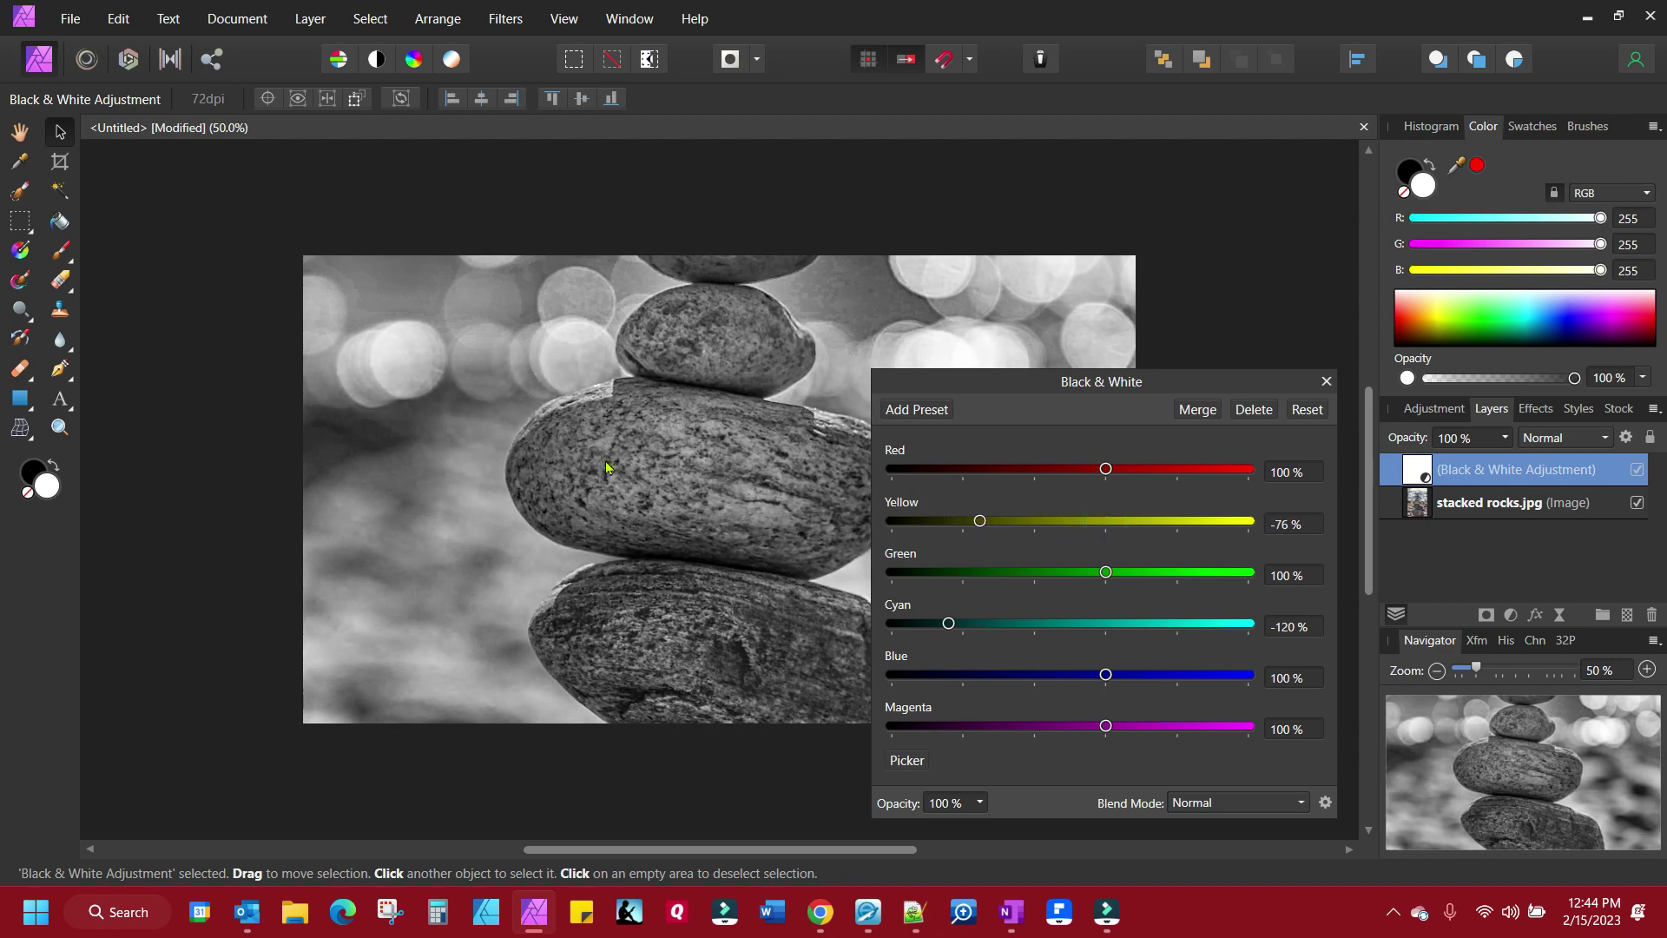
click(1326, 382)
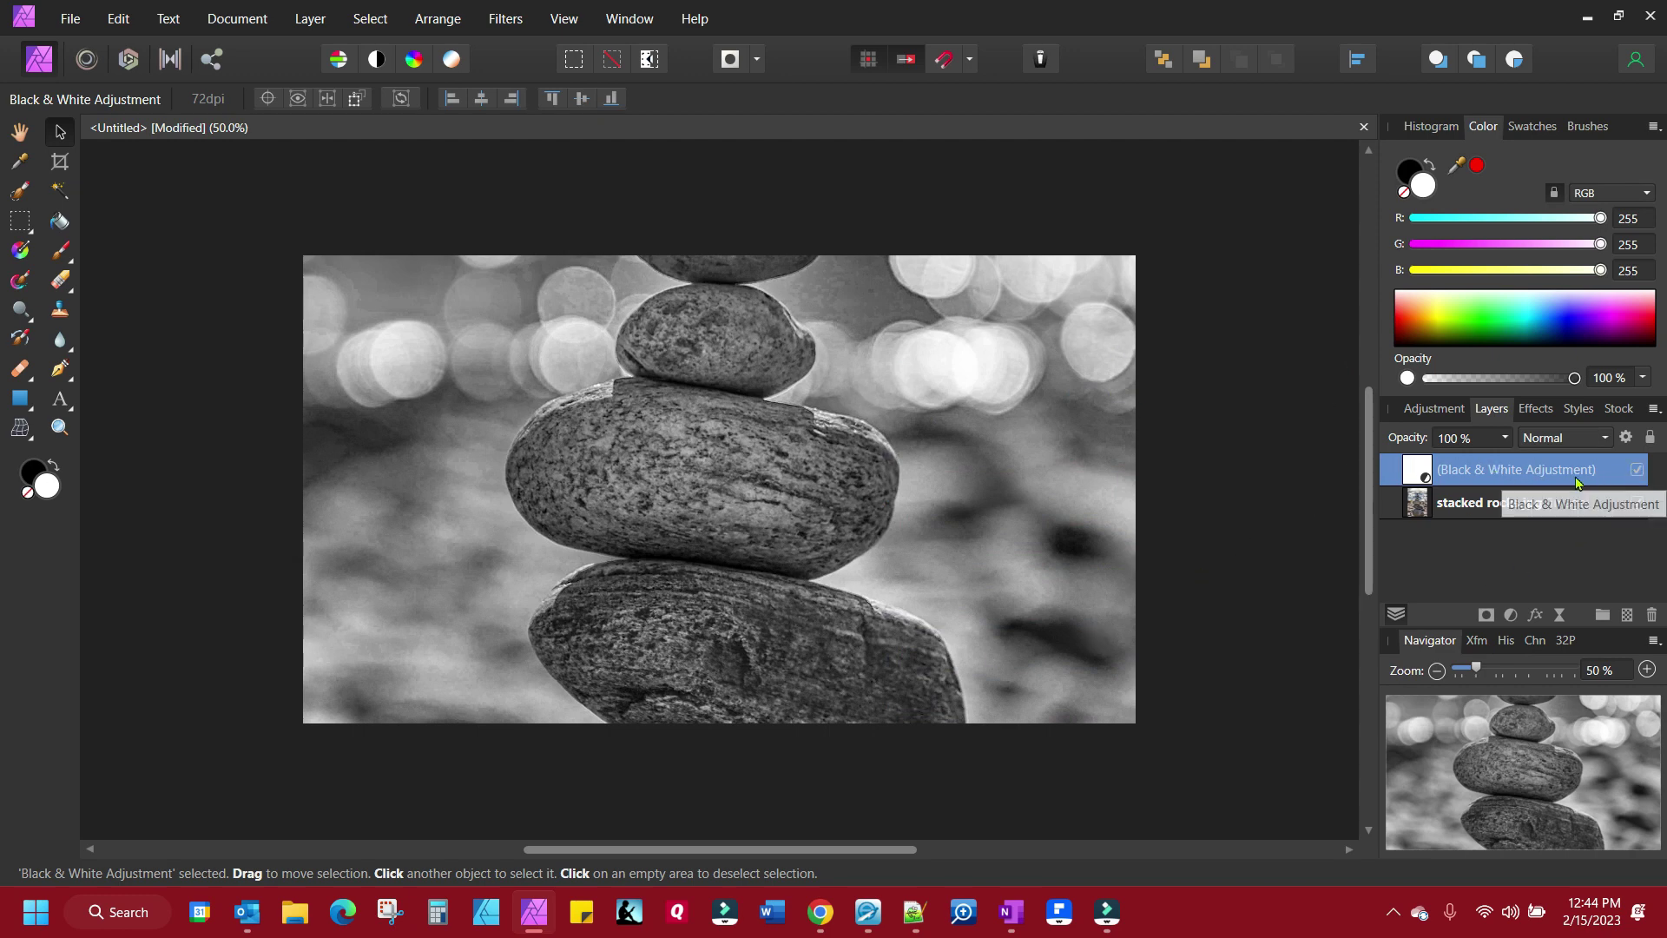
Toggle the Black & White adjustment off and on to compare the image, and delete the adjustment layer.
click(1638, 470)
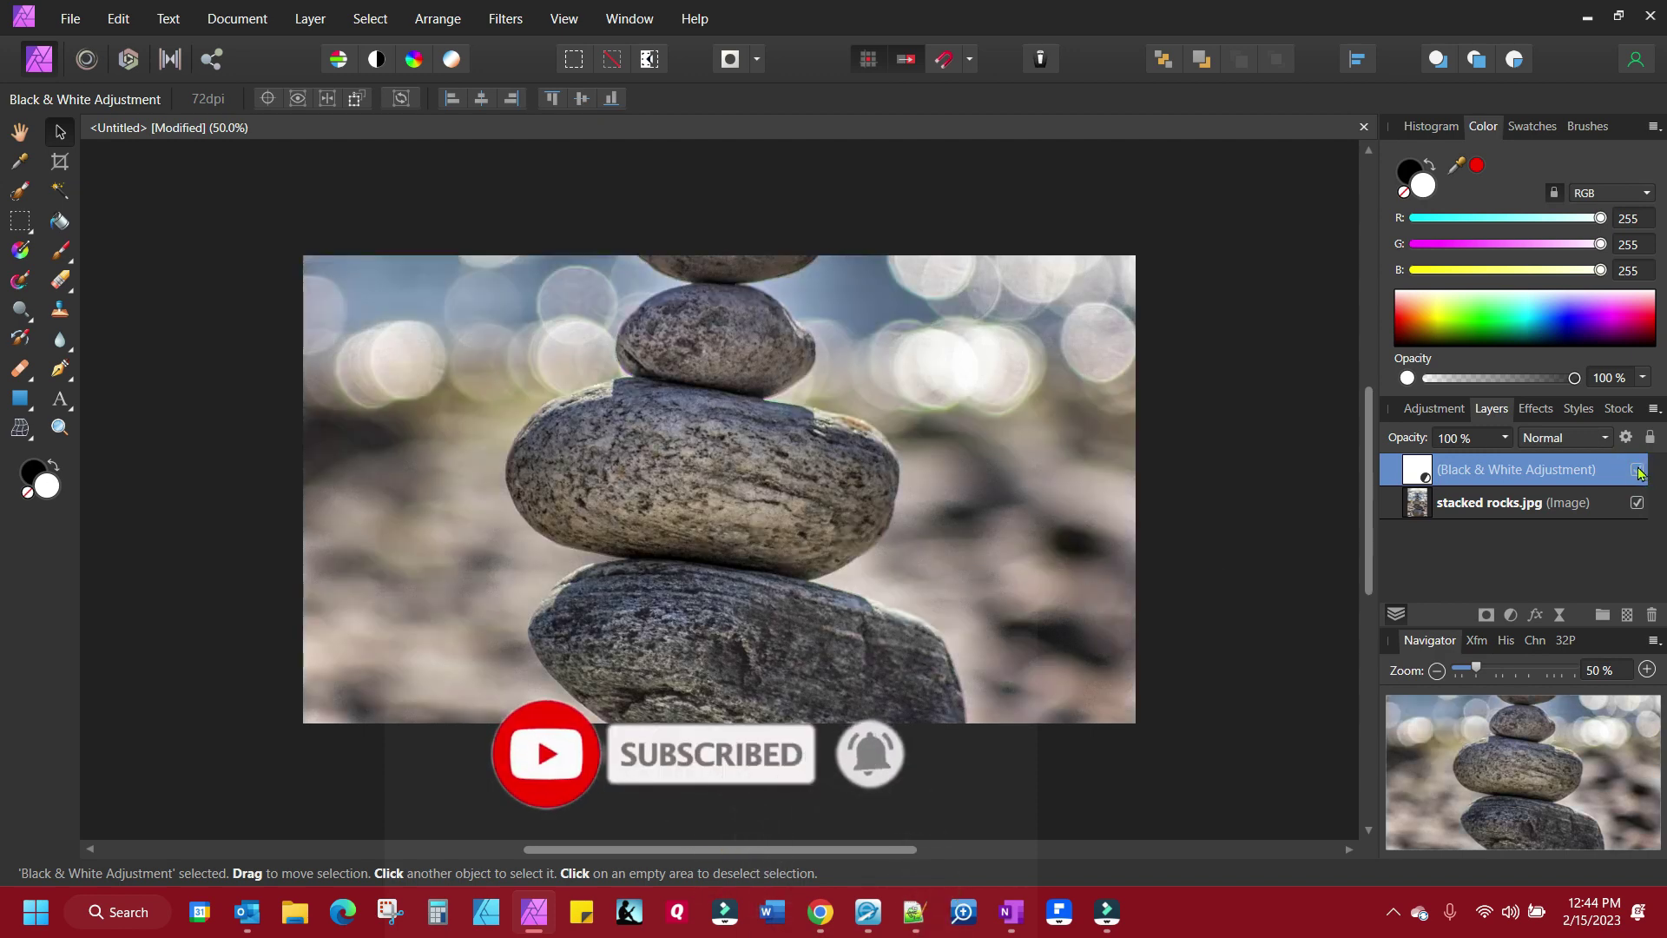
click(1638, 470)
click(1220, 508)
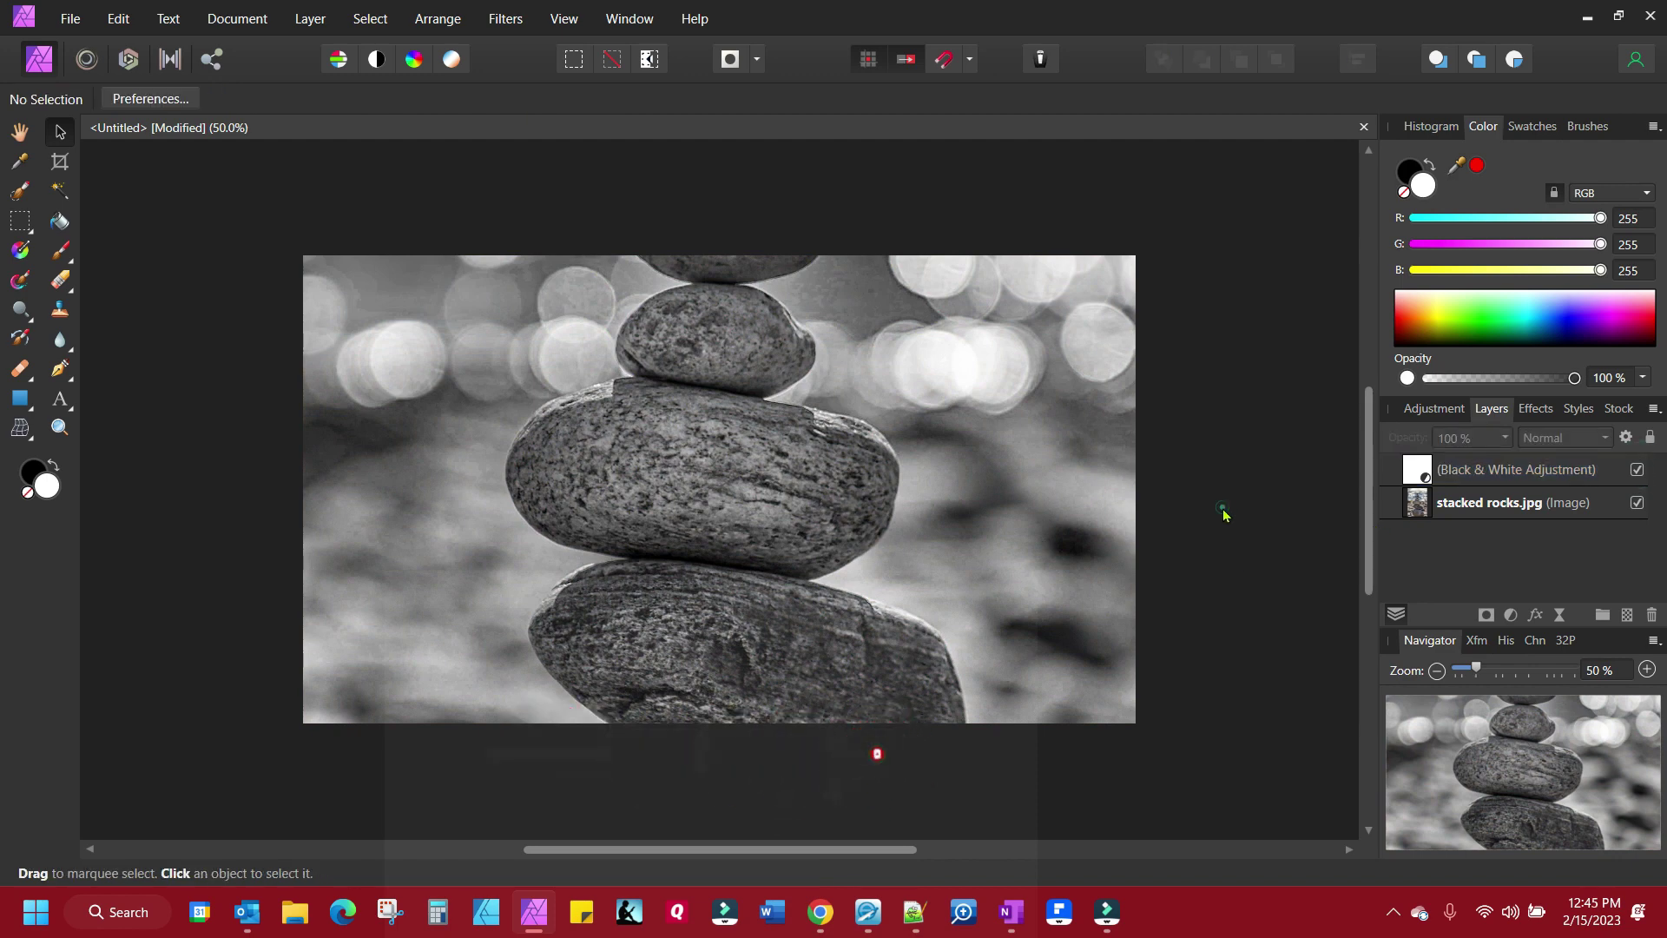
key(ctrl+z)
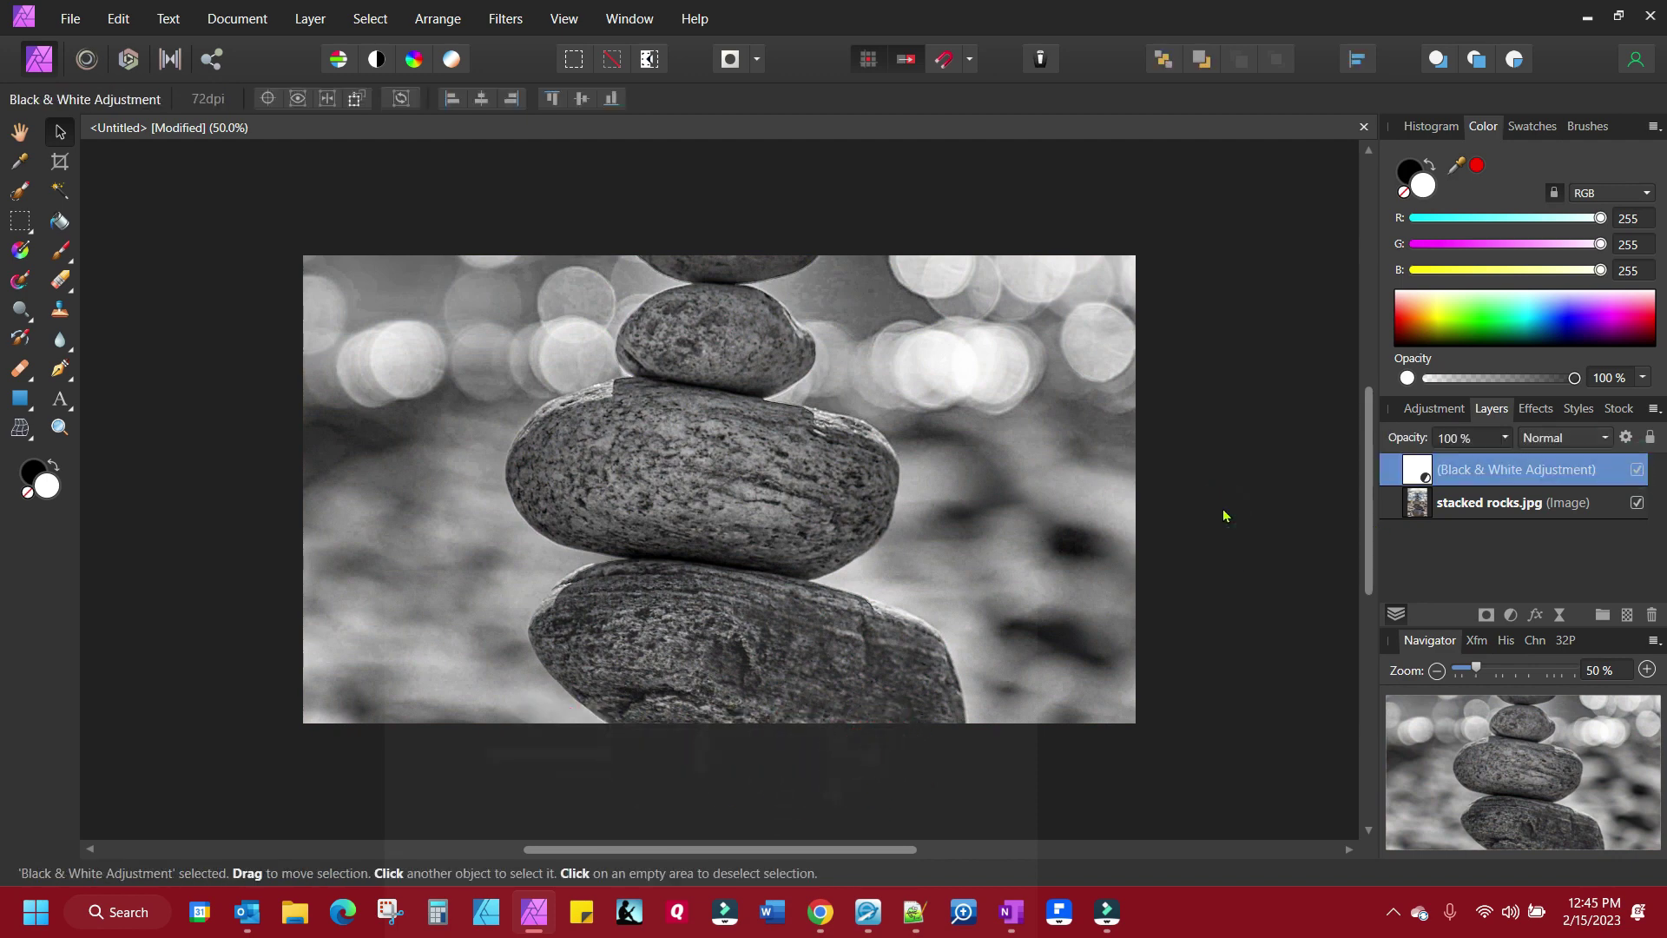
key(Delete)
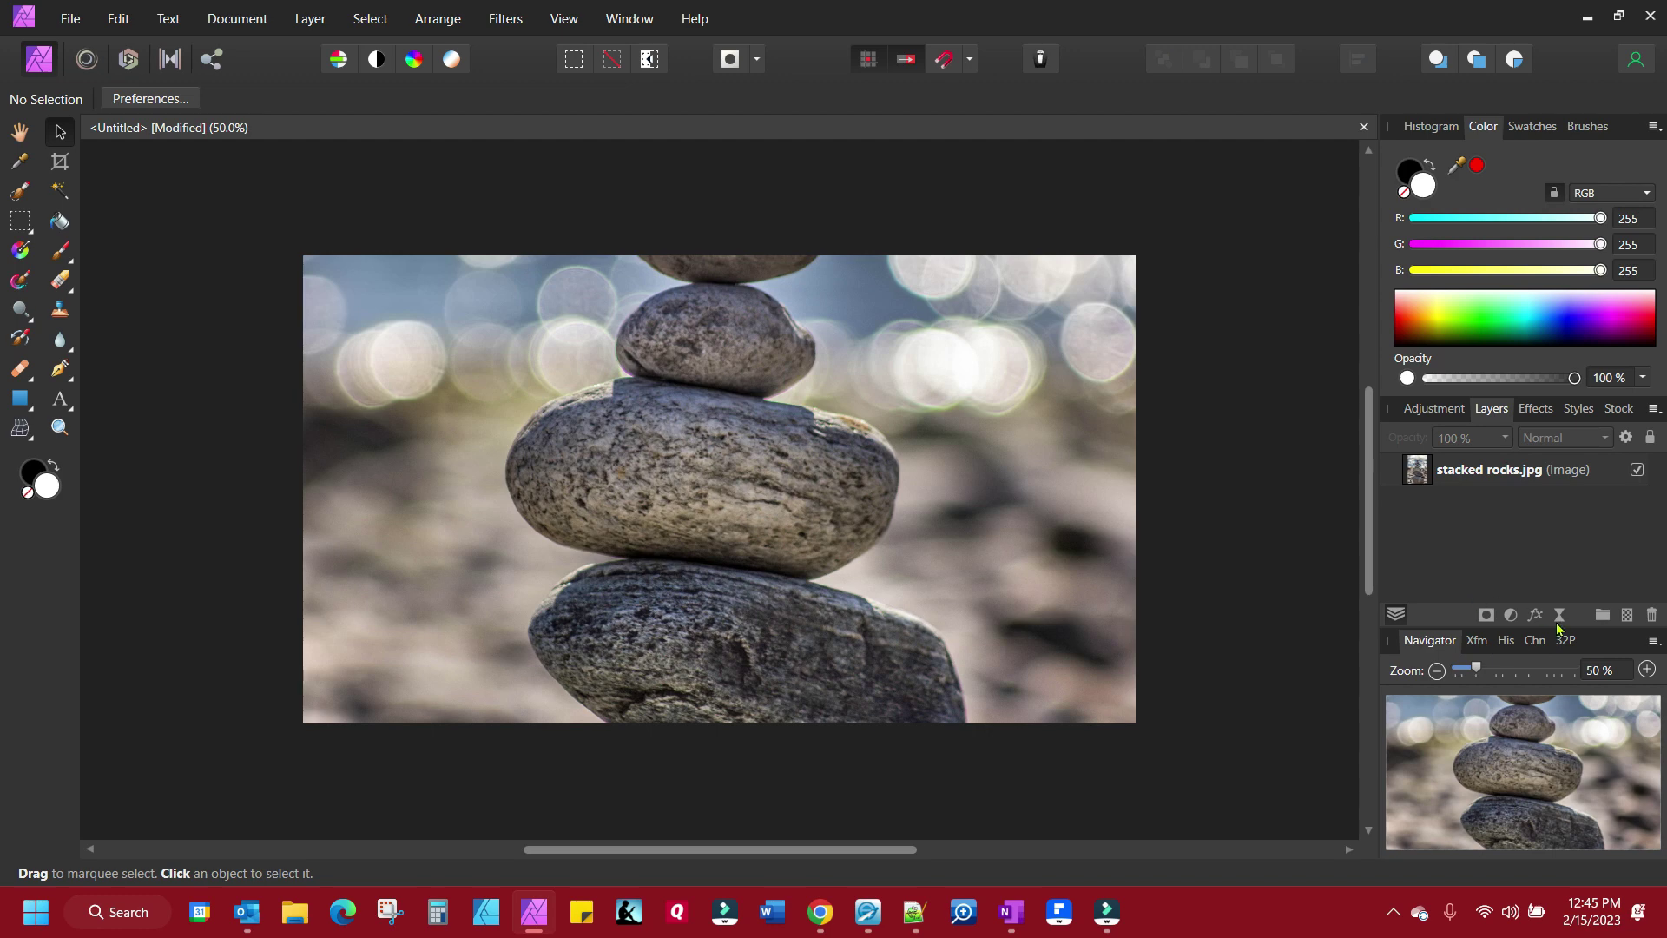
Add a Brightness / Contrast adjustment with brightness at -27% and a slightly increased contrast.
click(1511, 616)
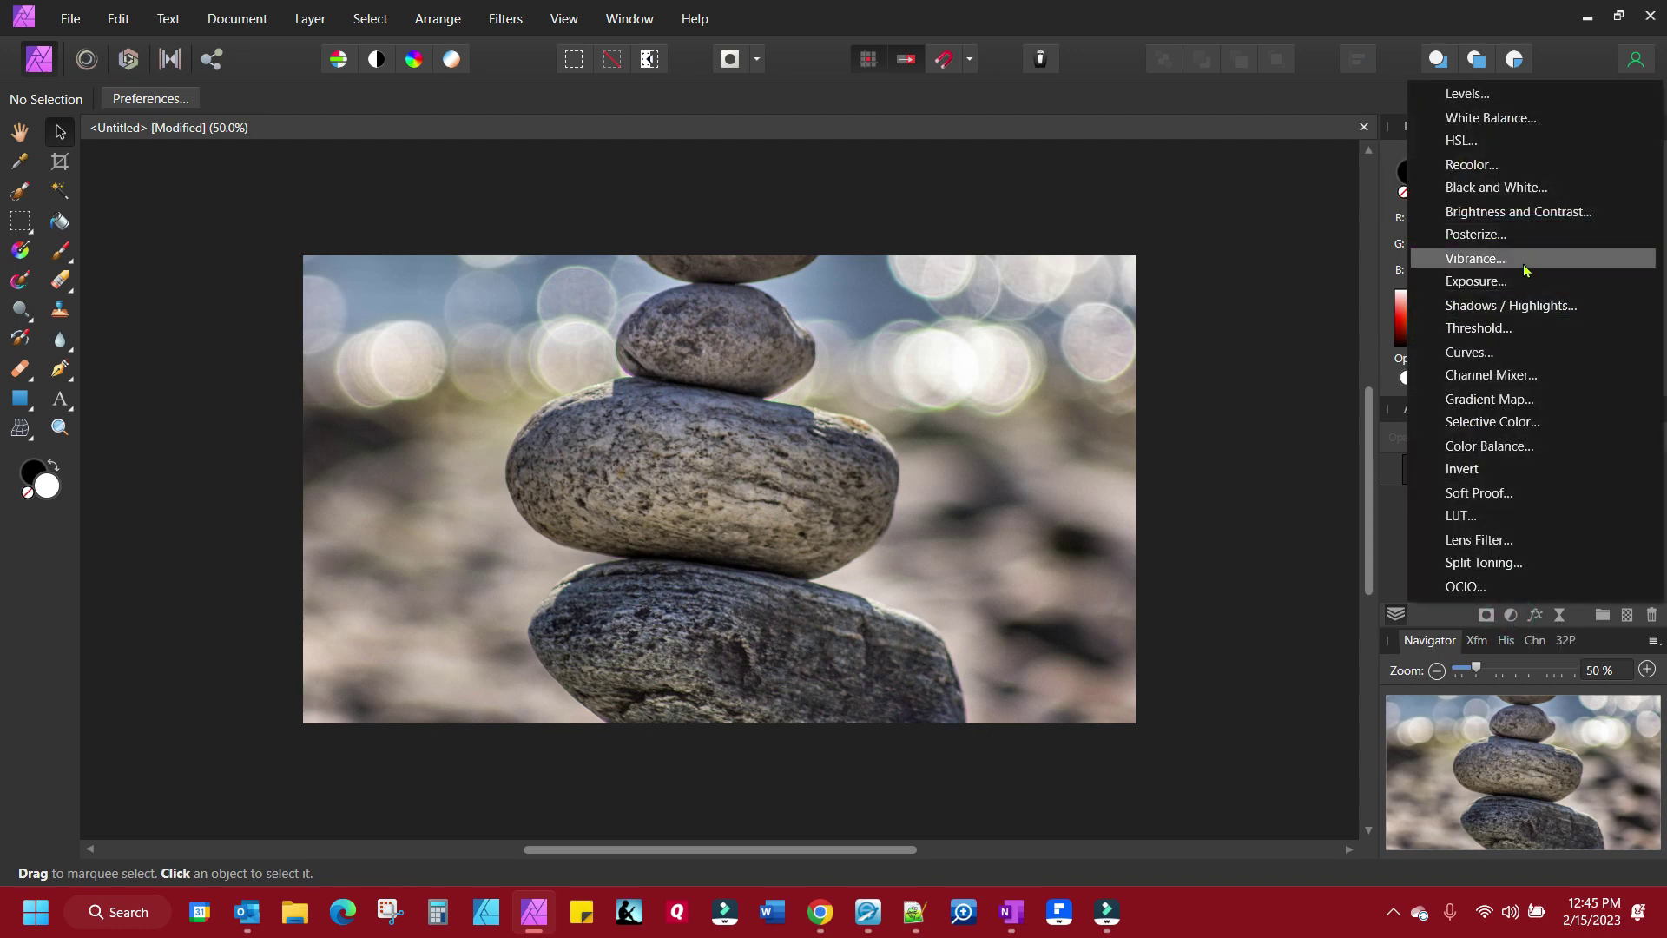
click(1524, 213)
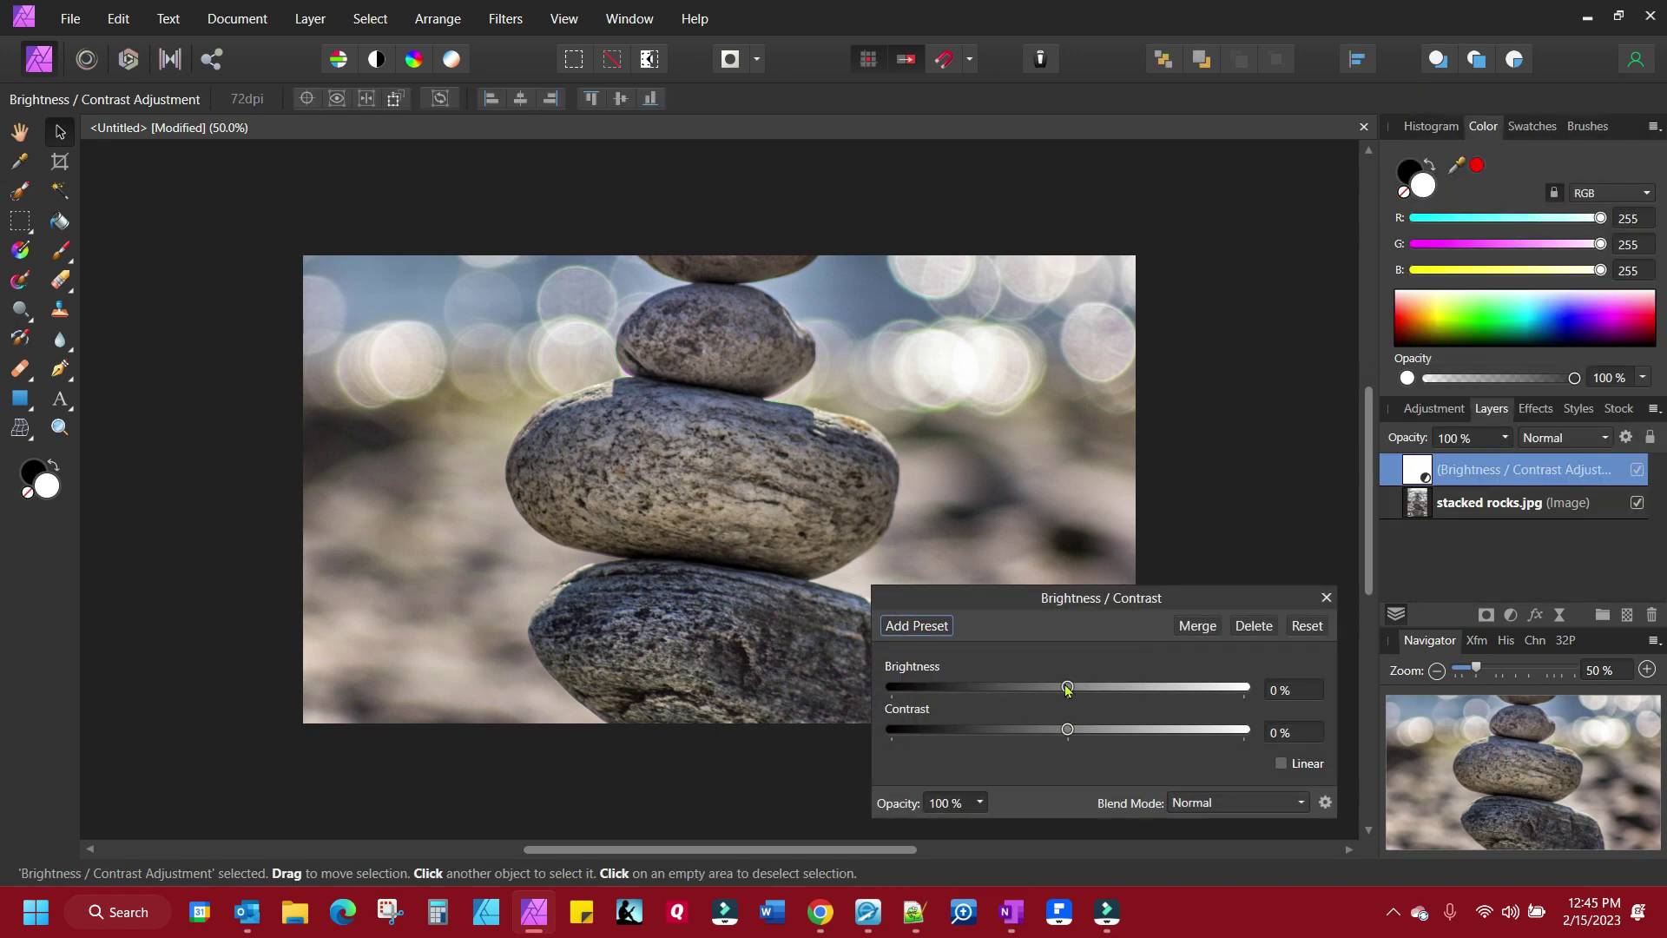
drag(1068, 688, 1023, 692)
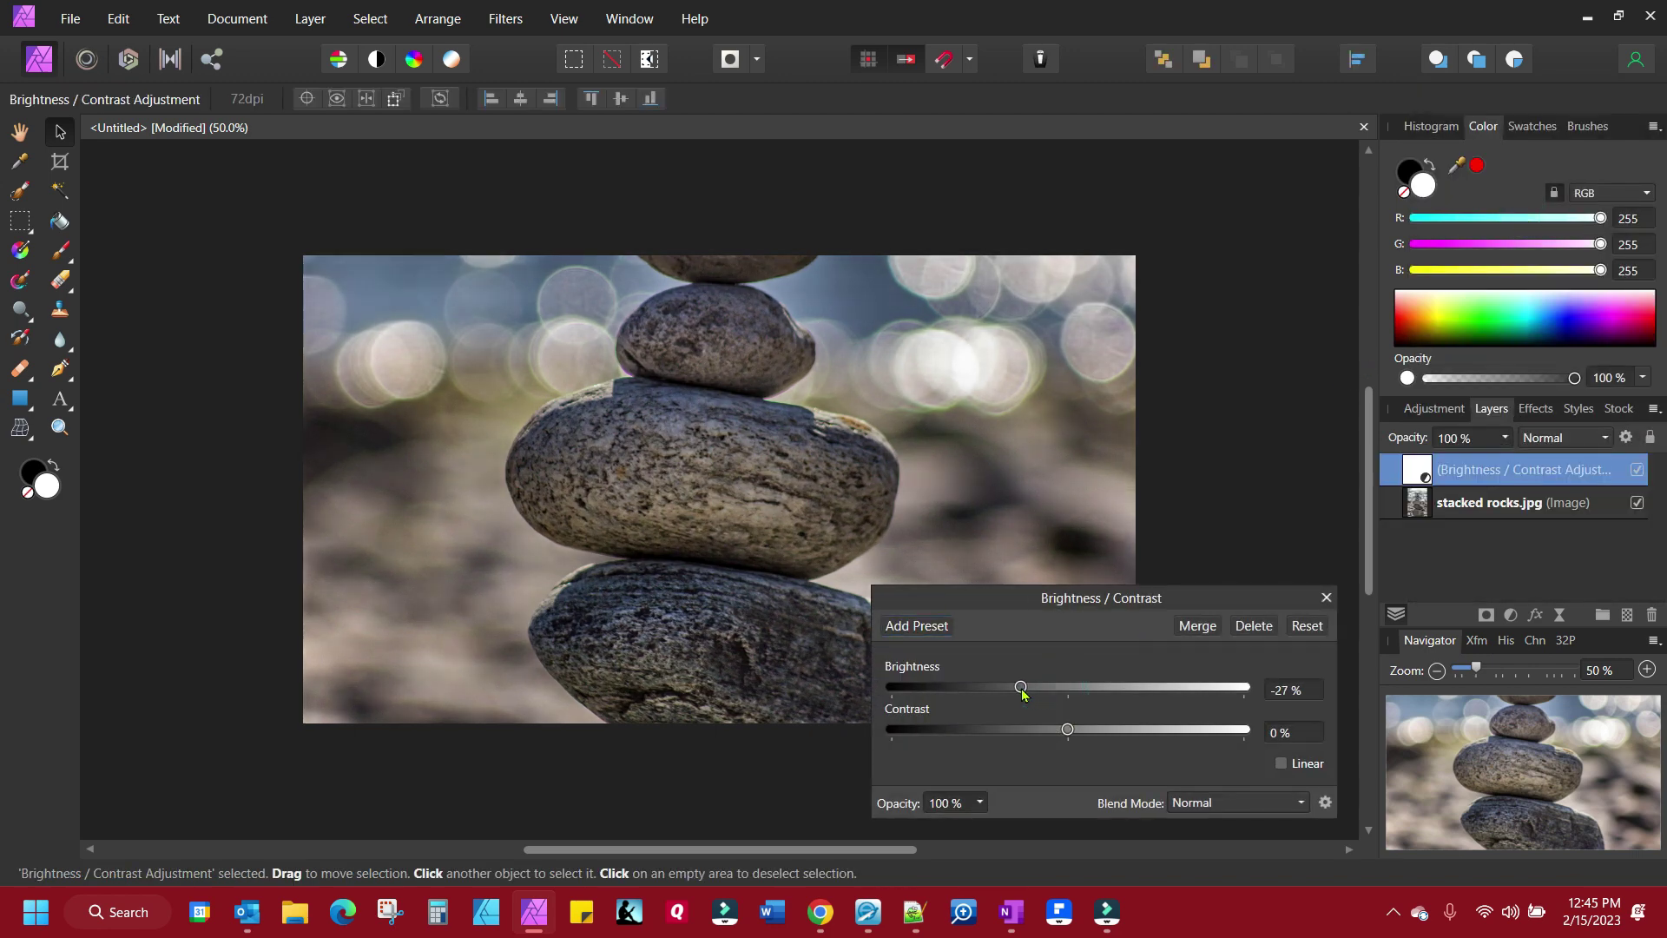
click(1067, 731)
drag(1073, 734, 1105, 735)
click(1325, 598)
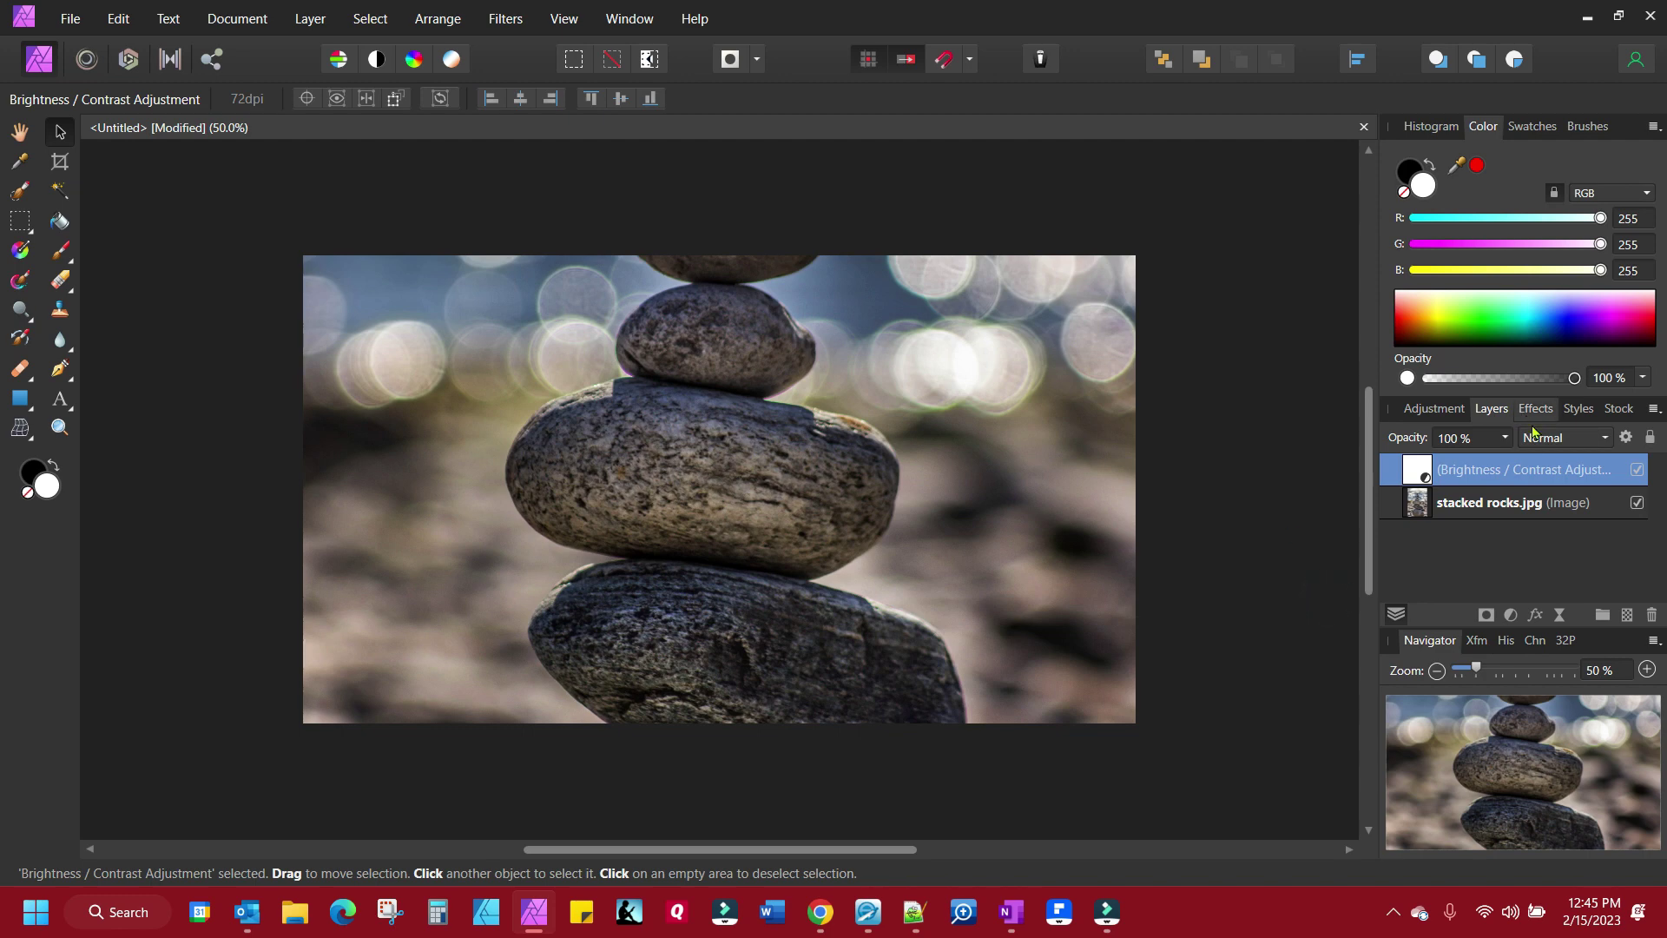
Toggle the Brightness / Contrast adjustment off and on for comparison, and delete its layer.
click(1643, 476)
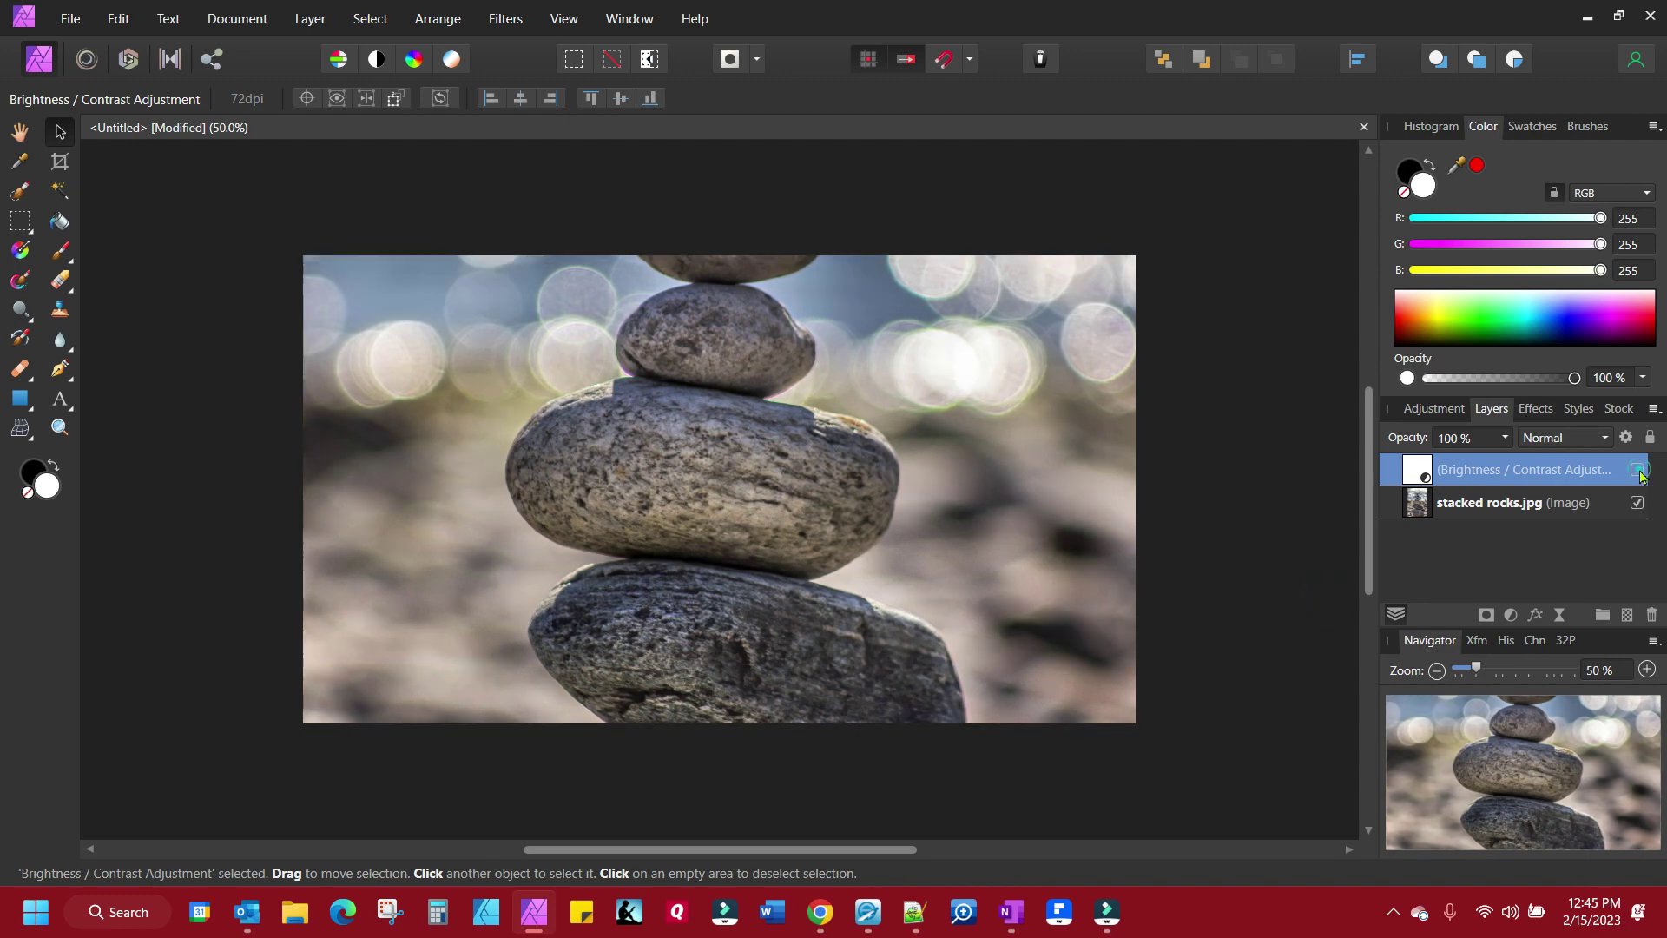
click(1642, 475)
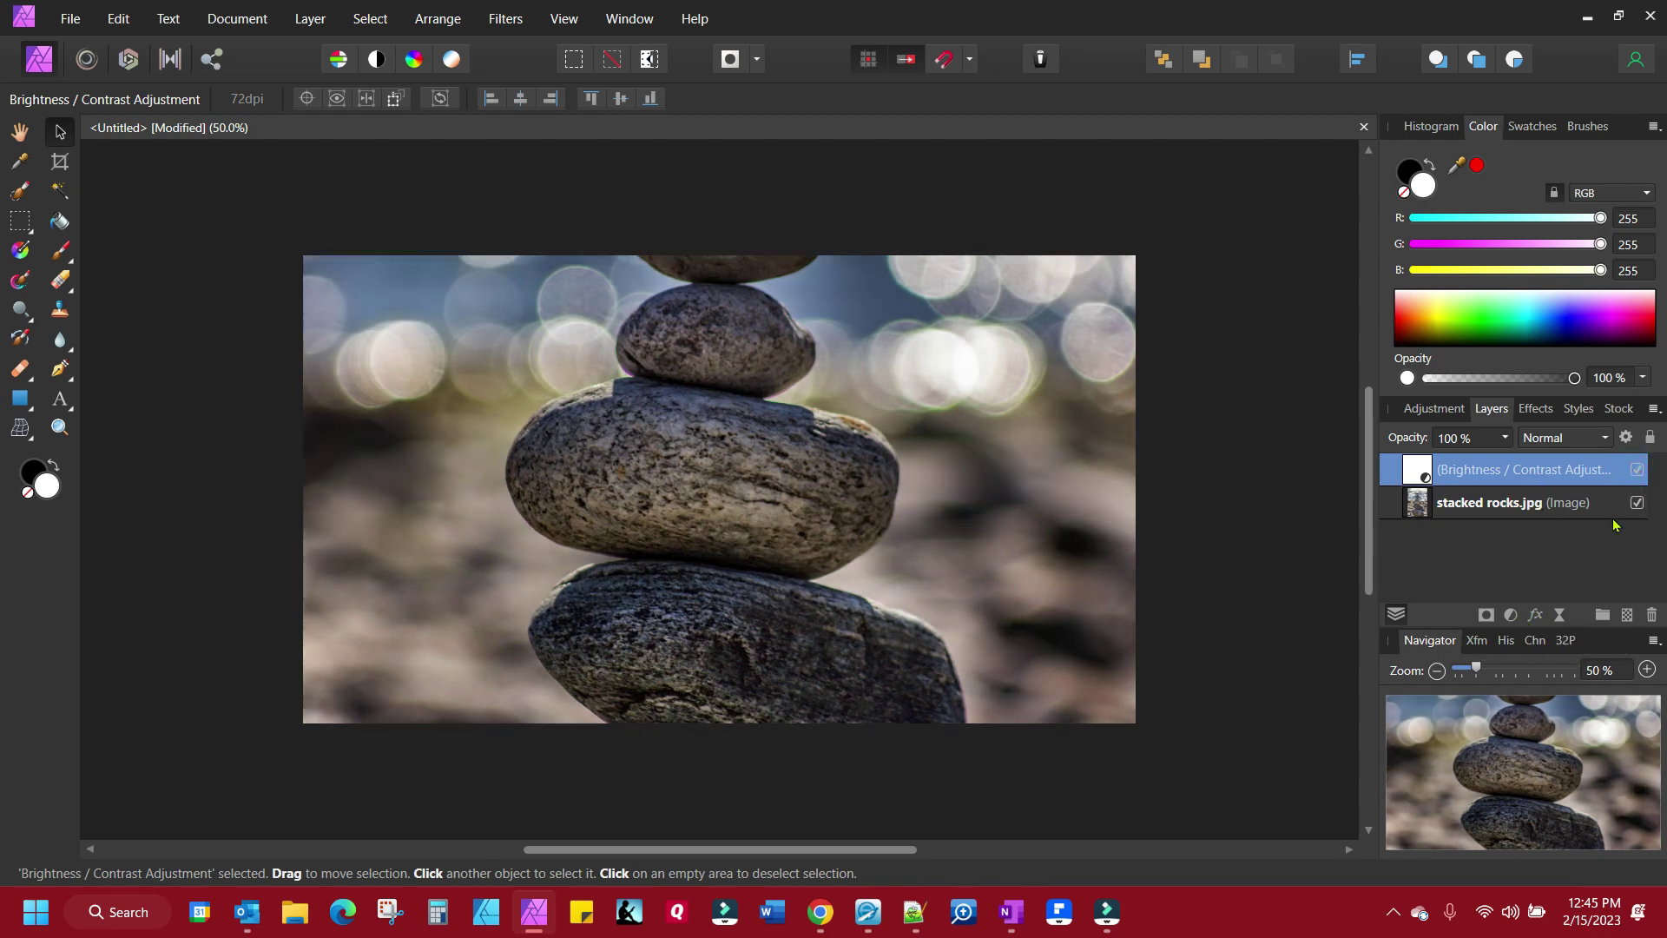
key(Delete)
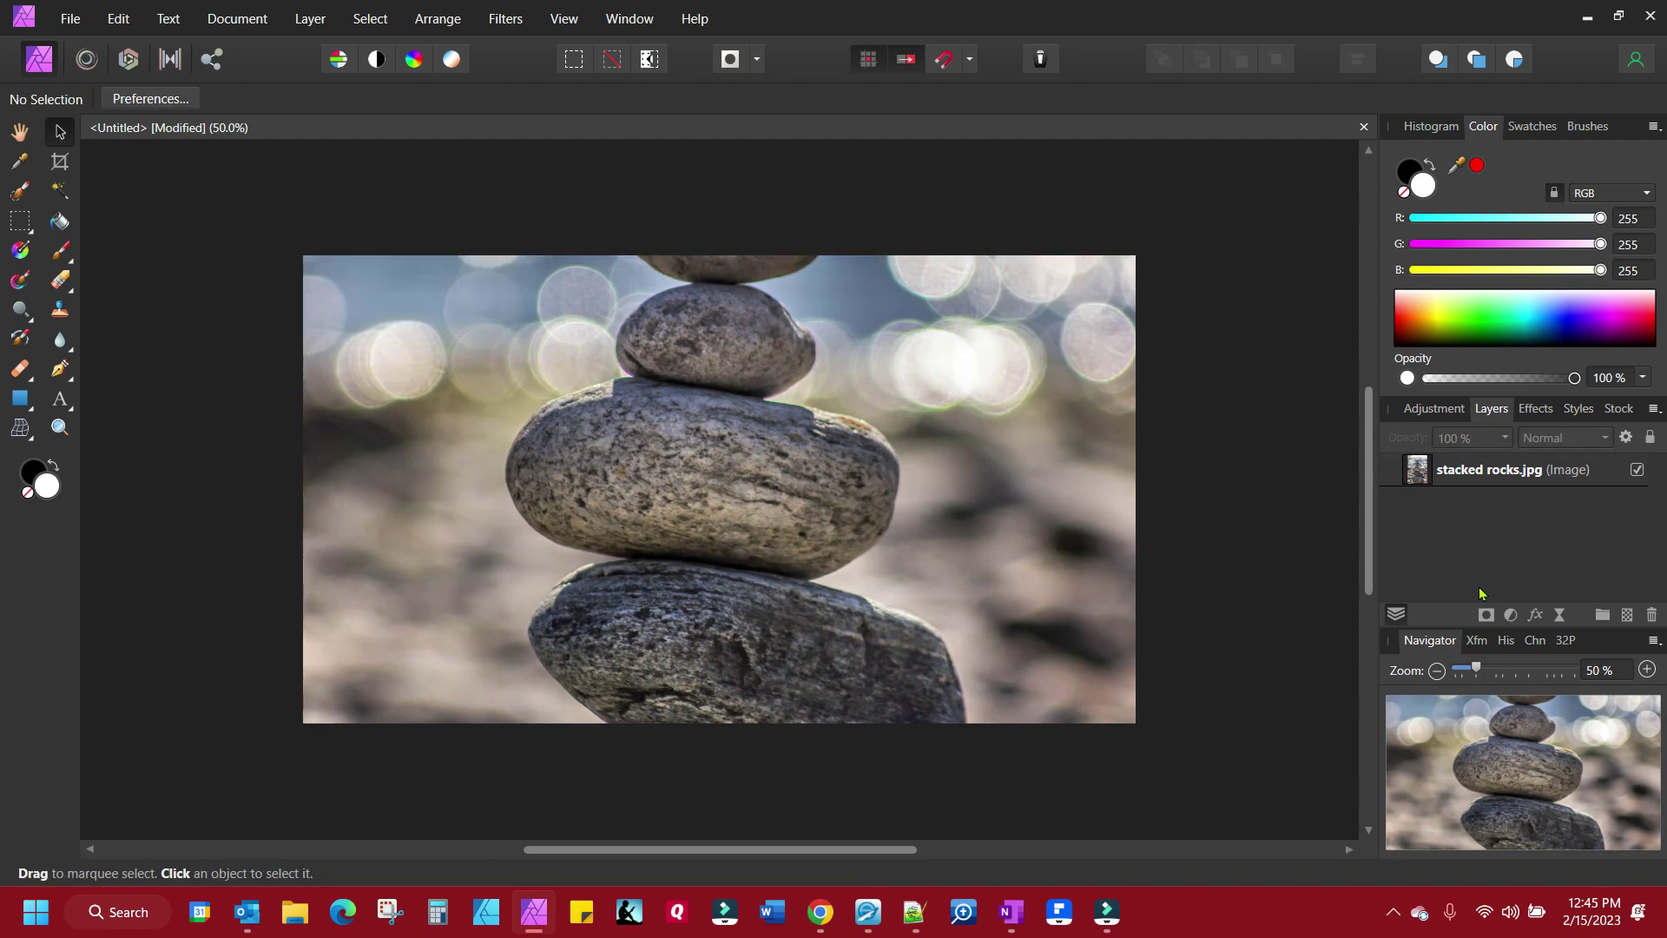
Add a Recolor adjustment above the stacked rocks image, keeping its default red hue and Normal blend mode.
click(1511, 615)
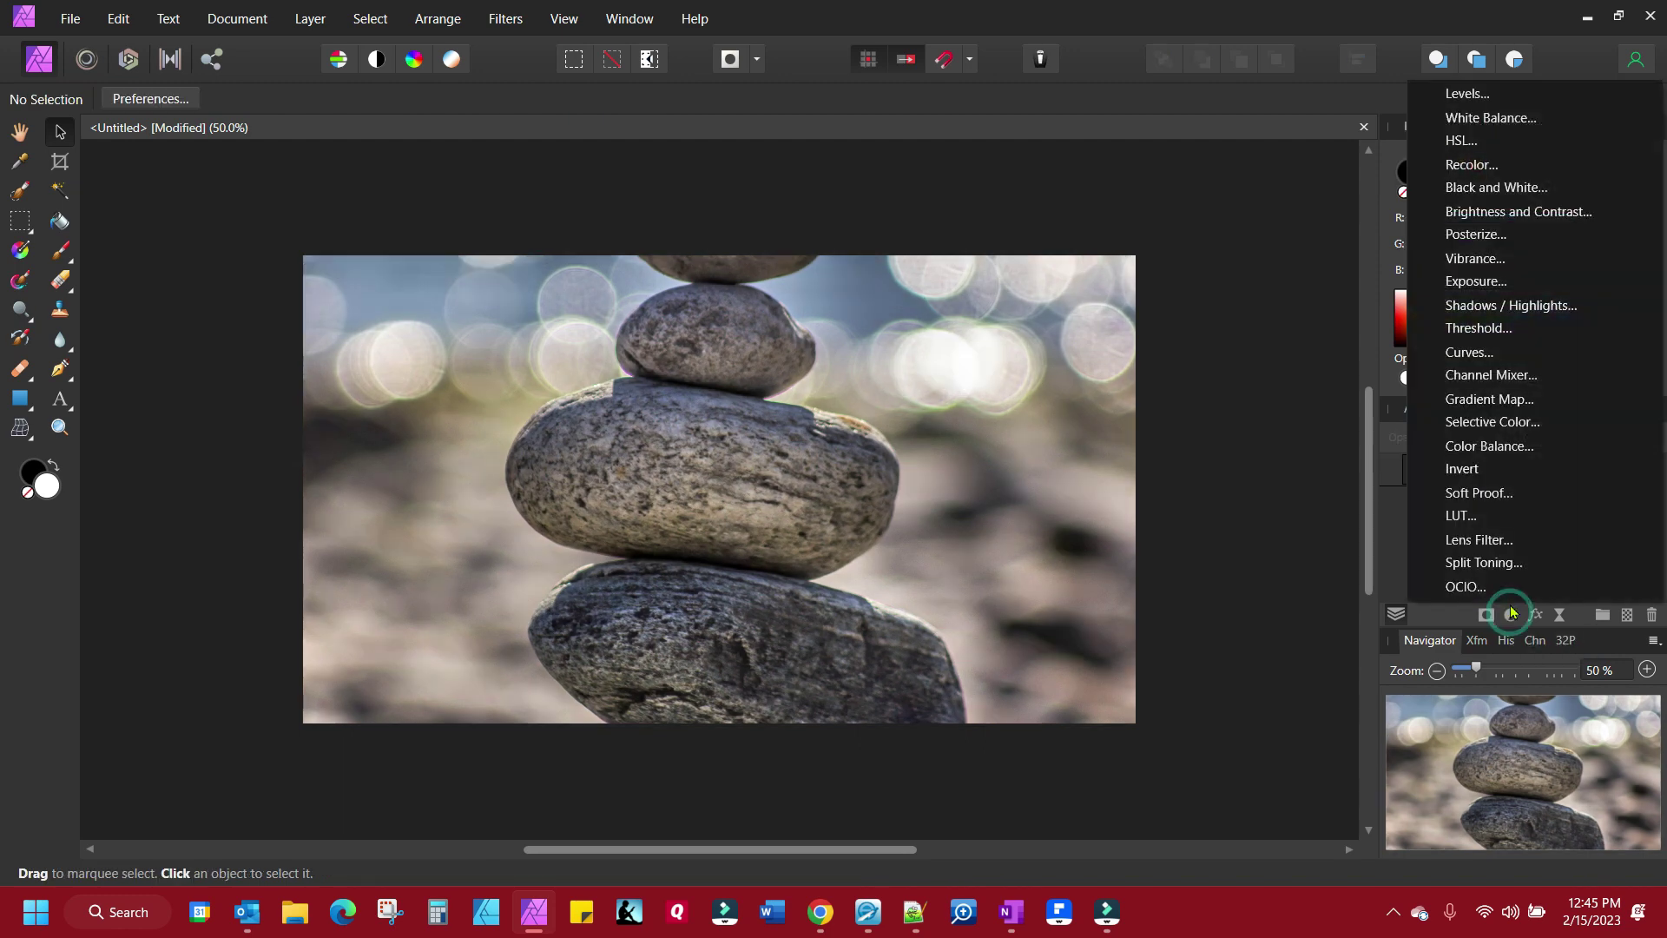
click(1492, 169)
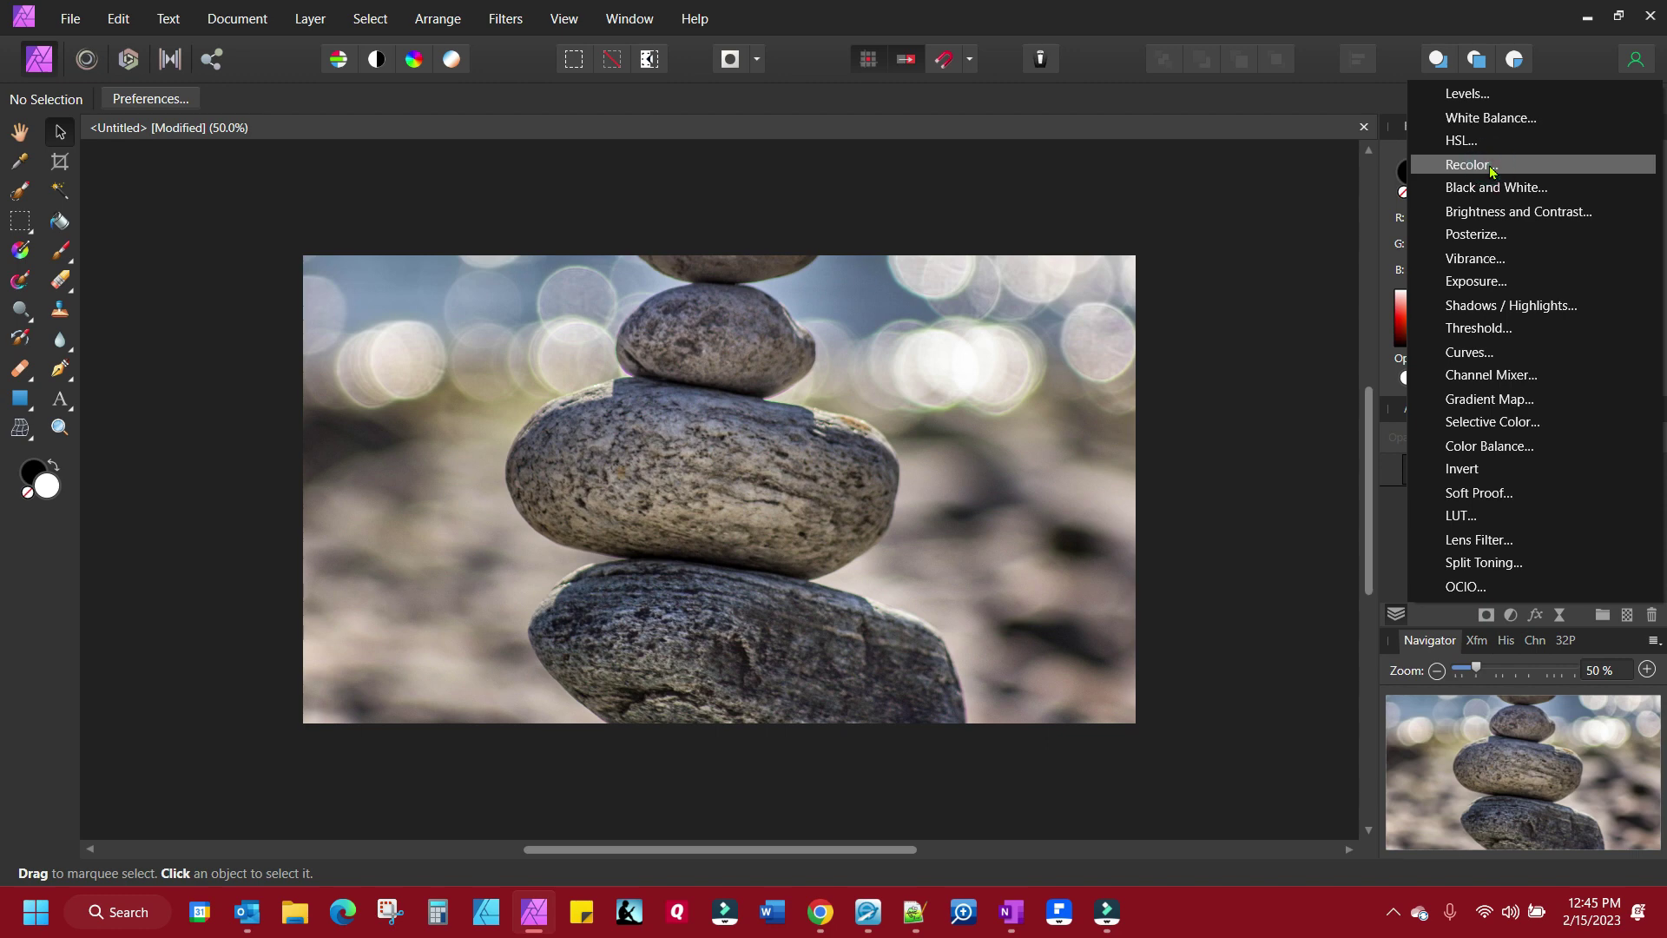
click(1492, 169)
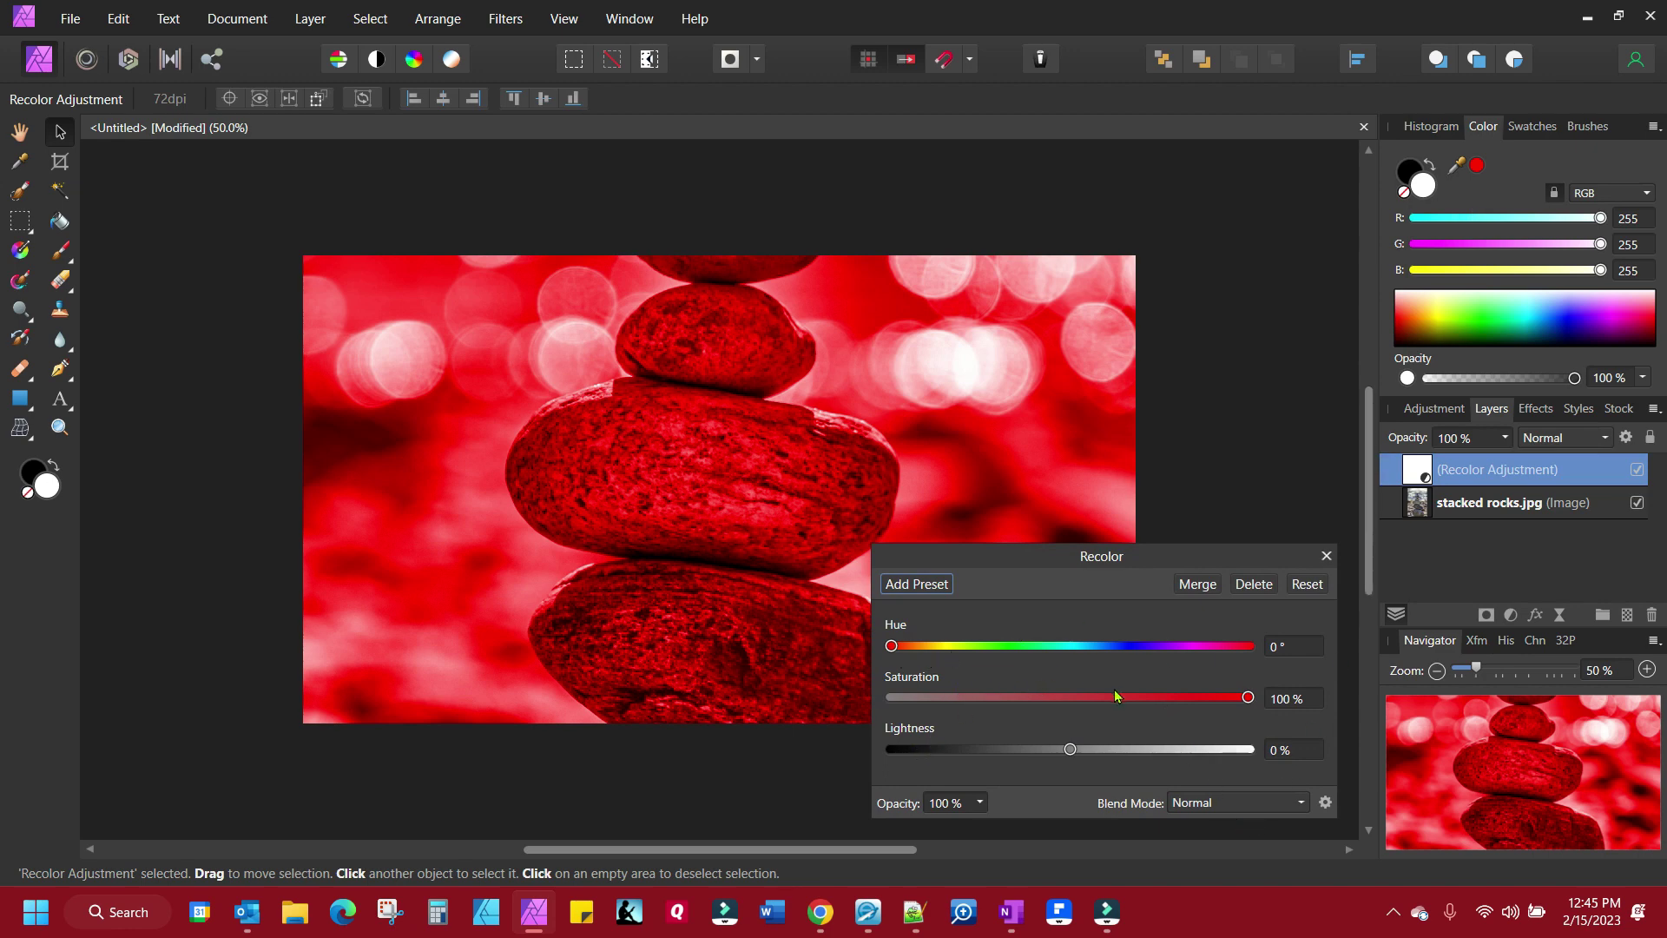
click(1214, 802)
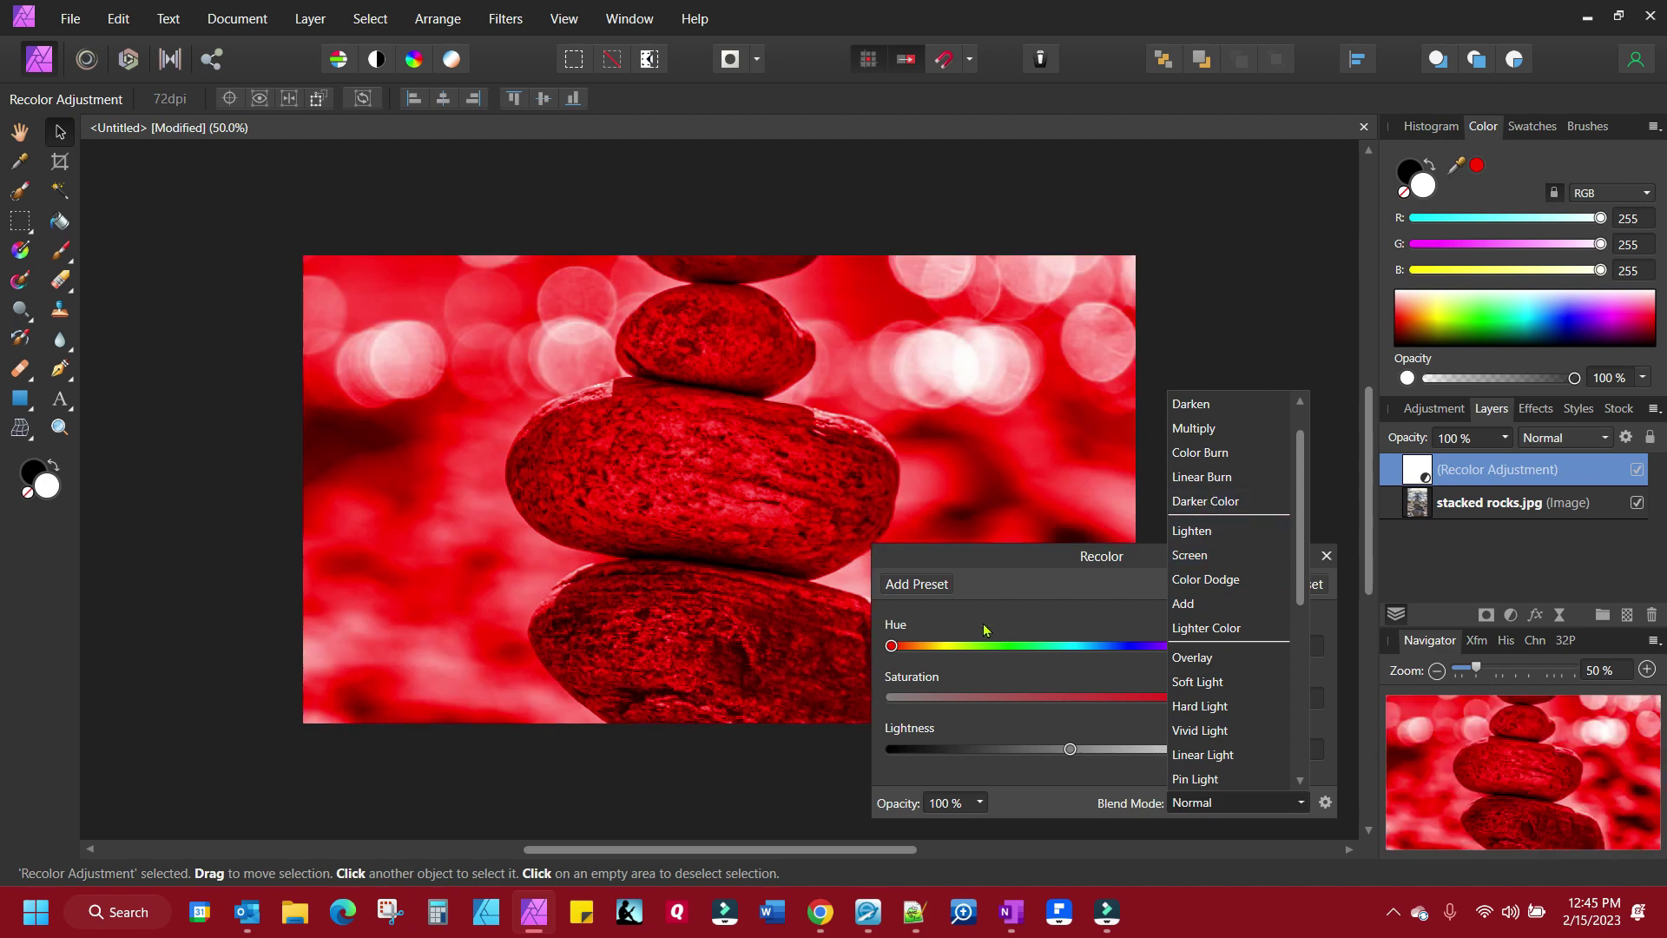
click(1050, 597)
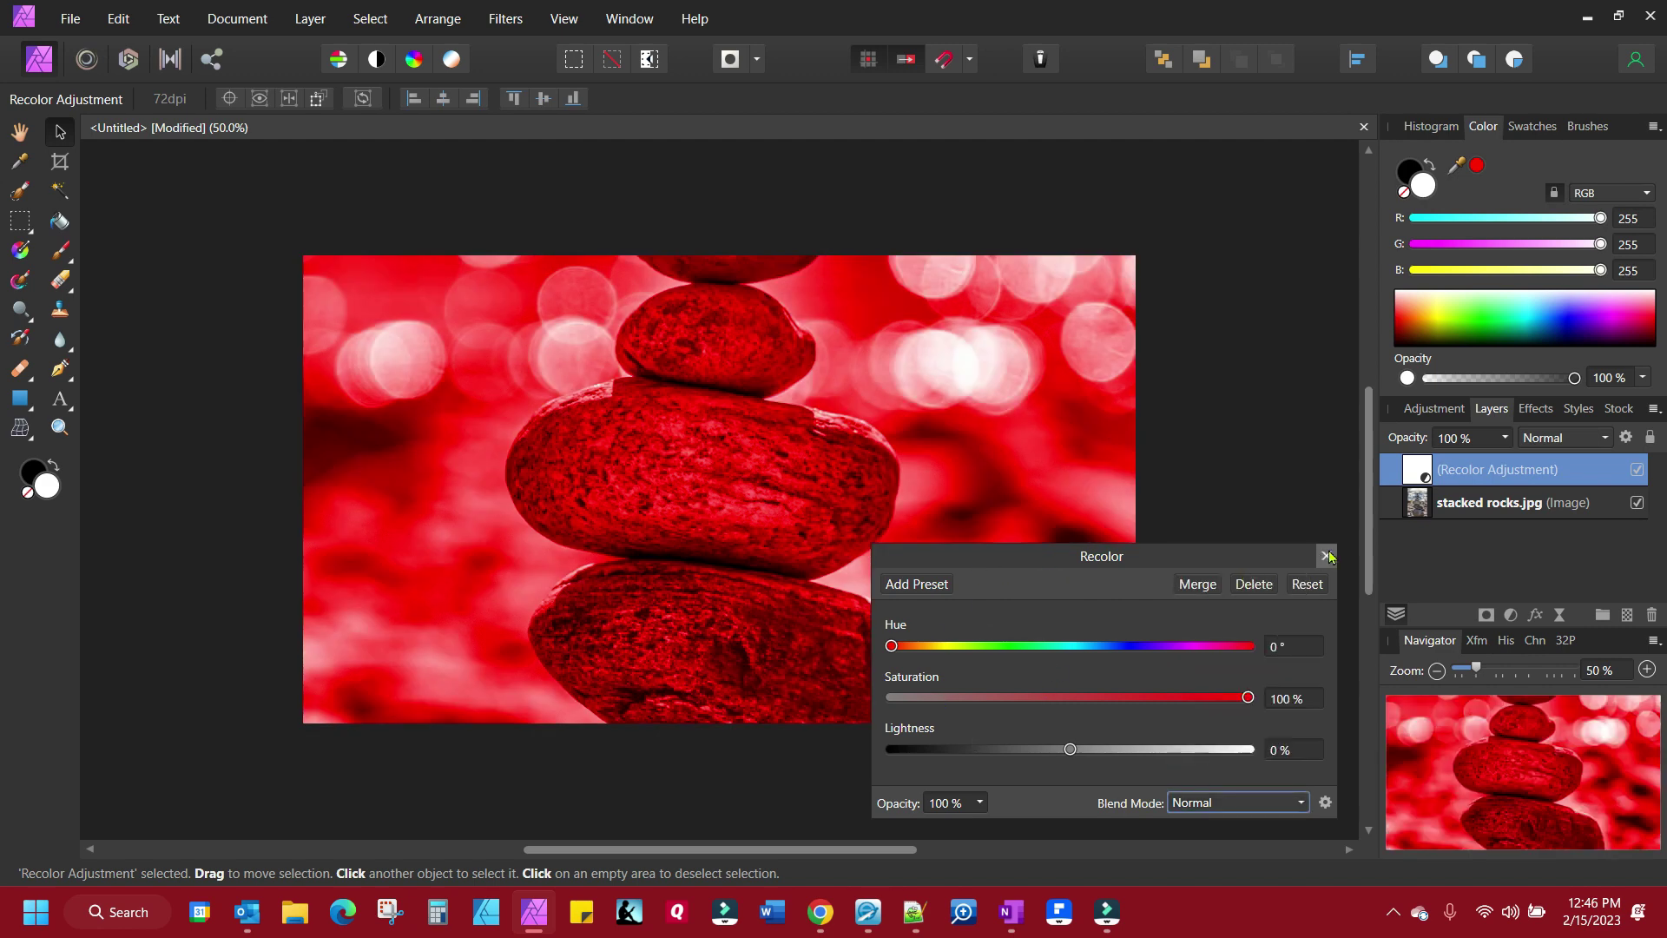
click(1327, 556)
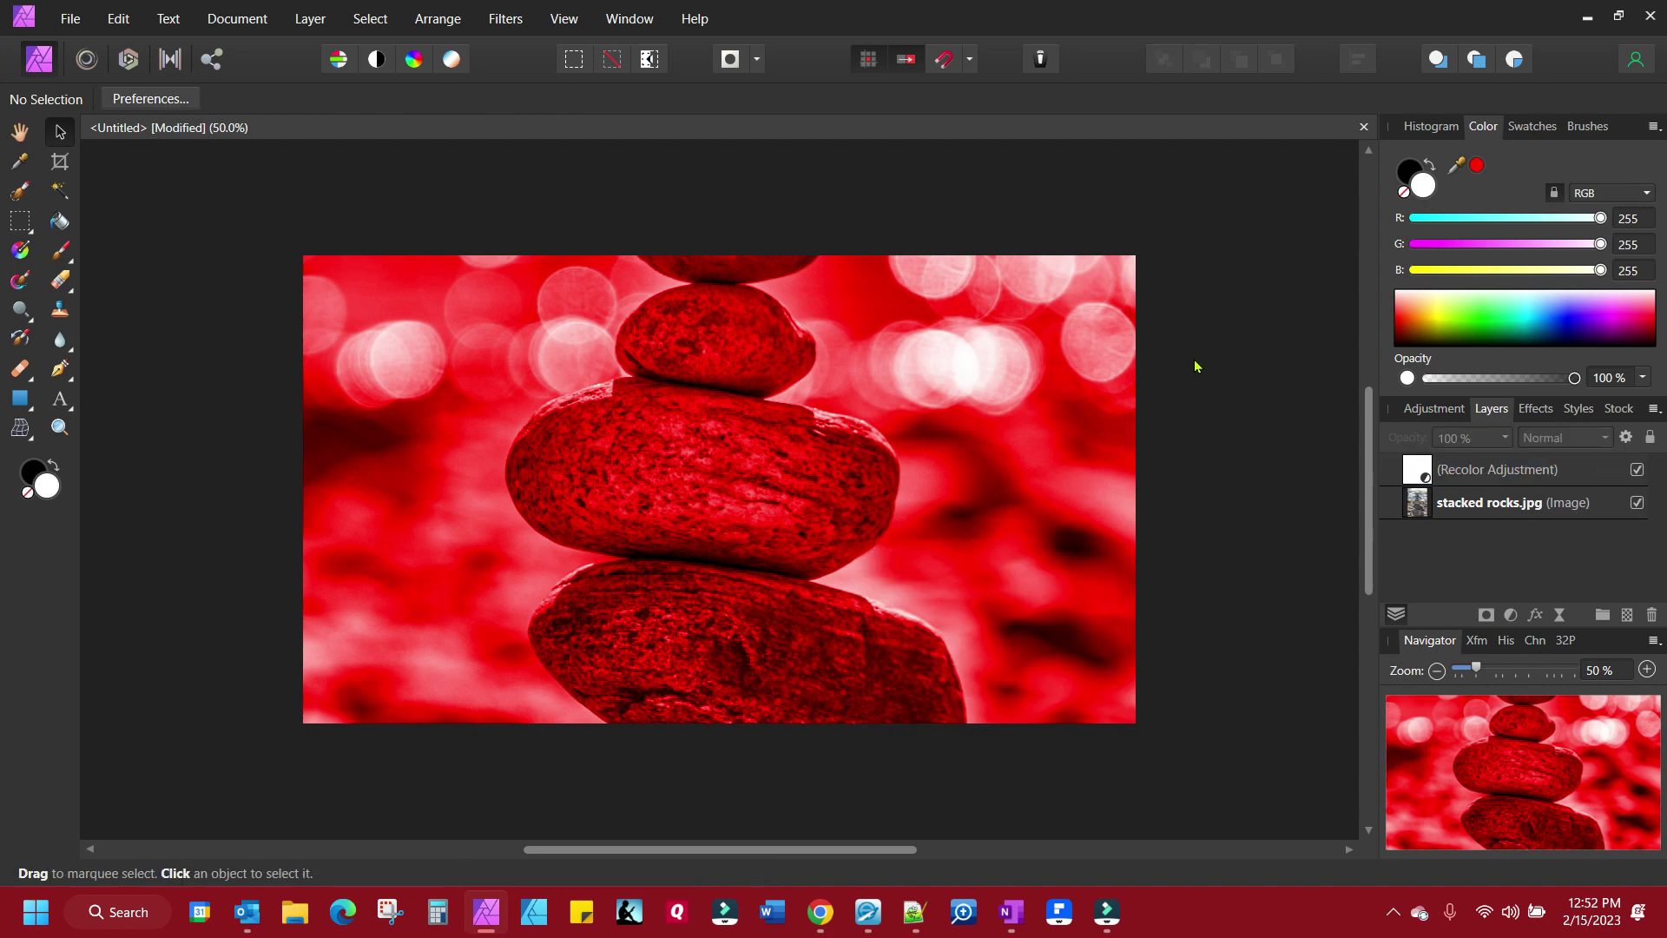
Review the Recolor adjustment's settings and the commands available for its layer.
double_click(1417, 474)
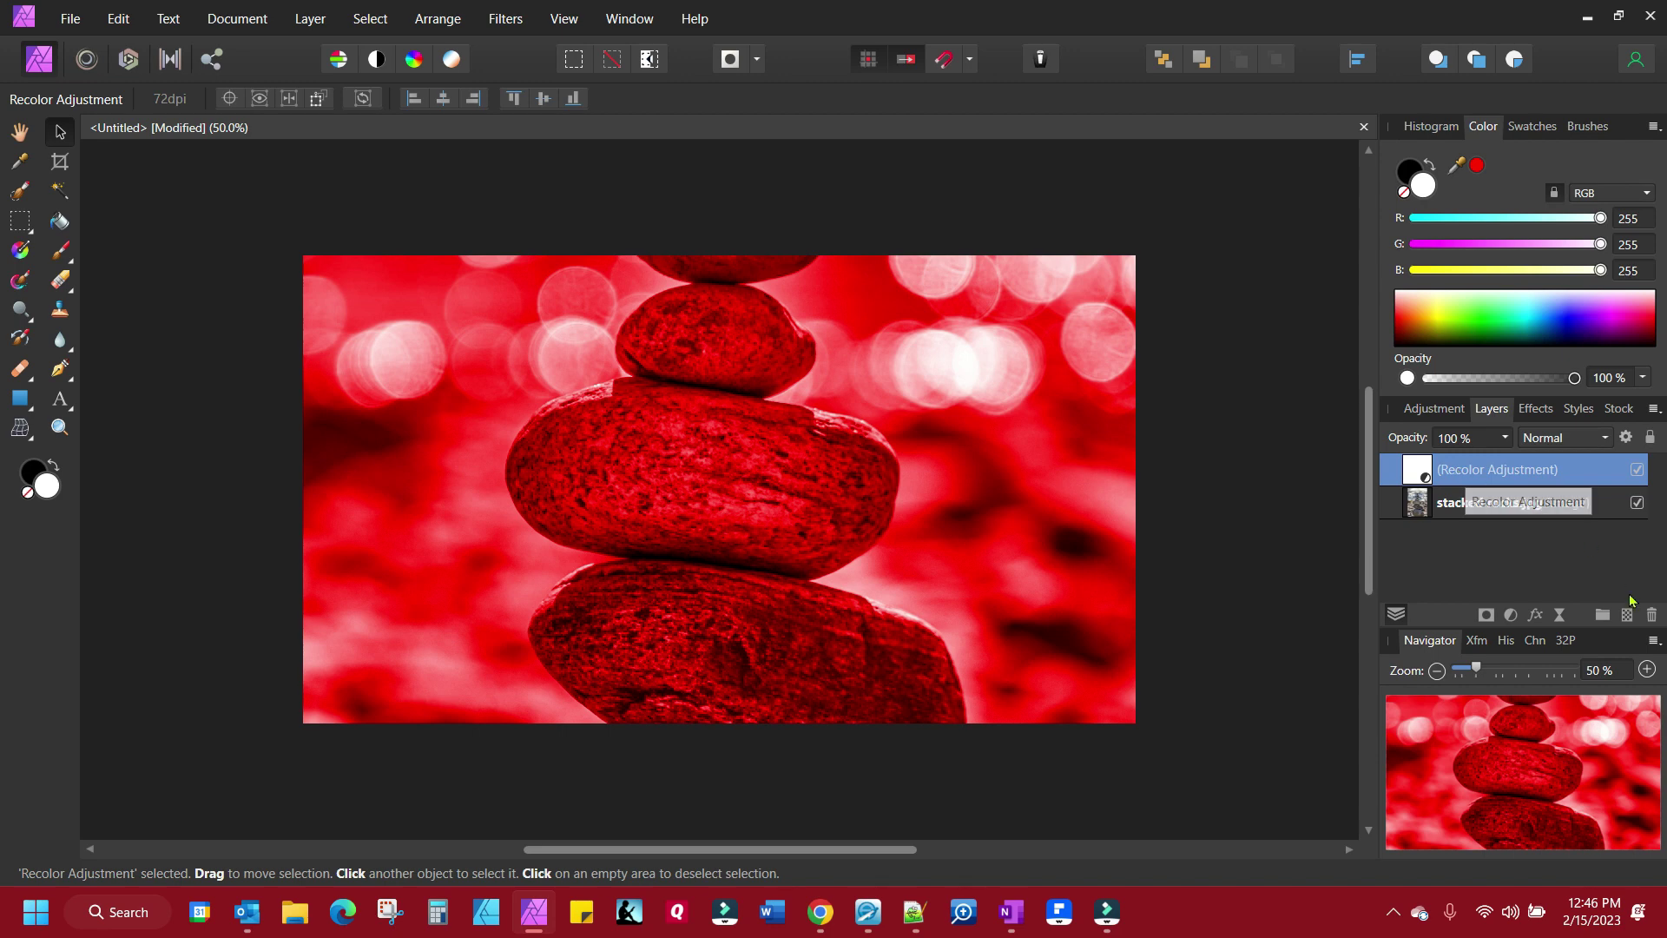
right_click(1482, 476)
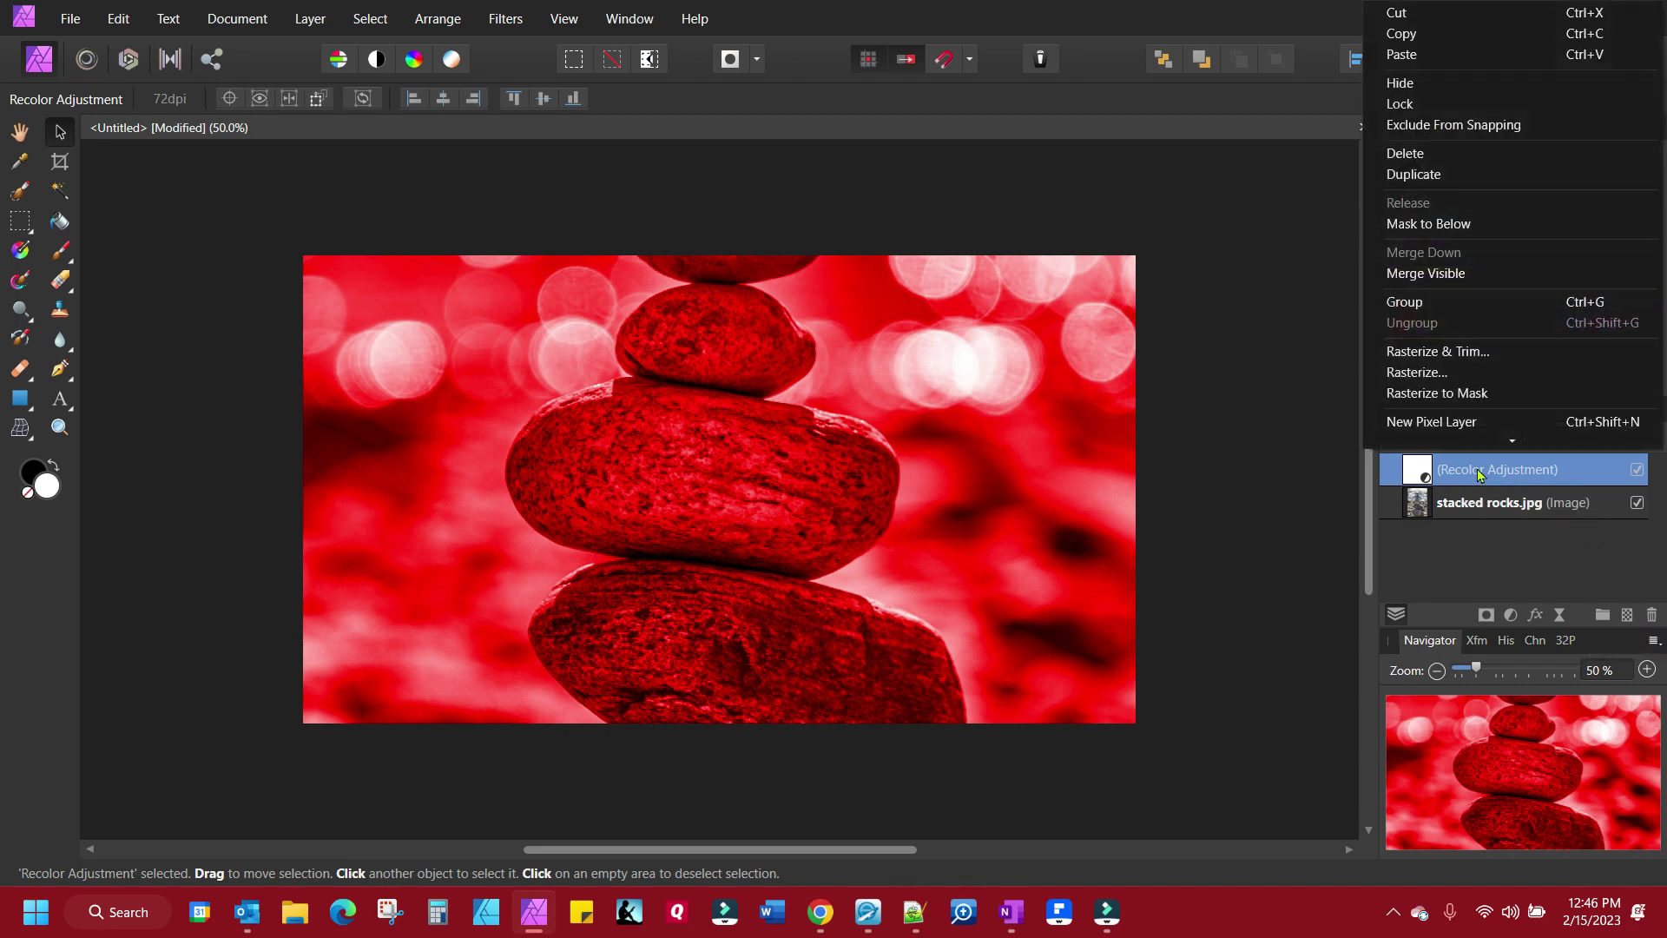
click(1297, 449)
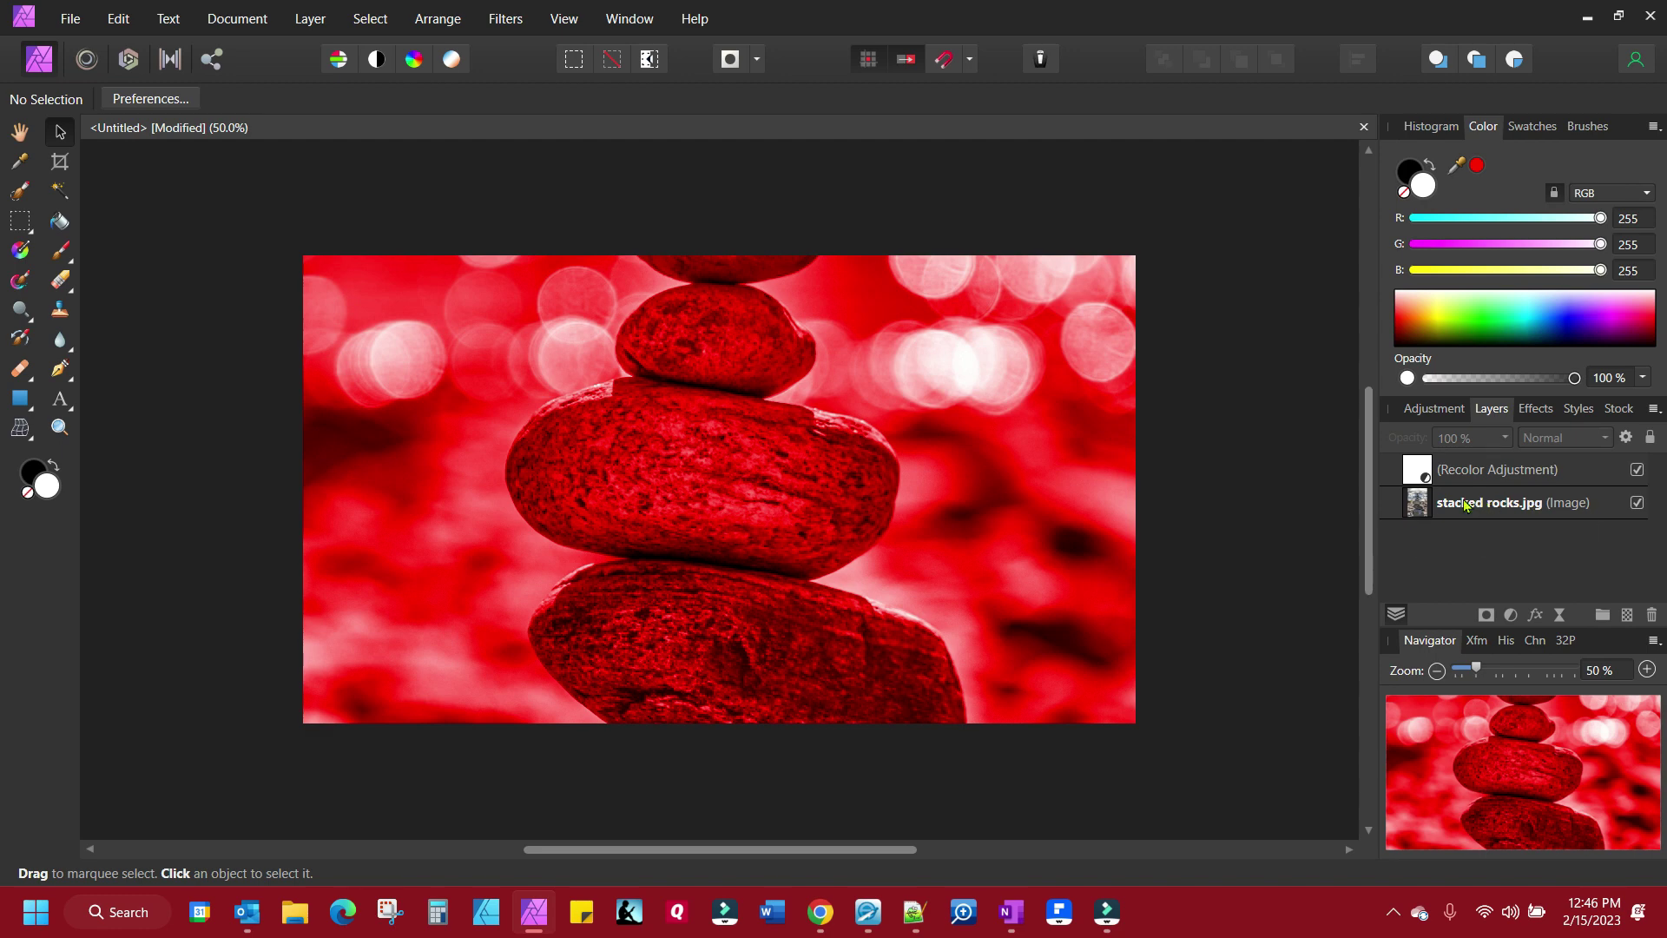
Move the stacked rocks image above the Recolor adjustment and return it beneath the adjustment to compare layer order.
drag(1436, 508, 1430, 462)
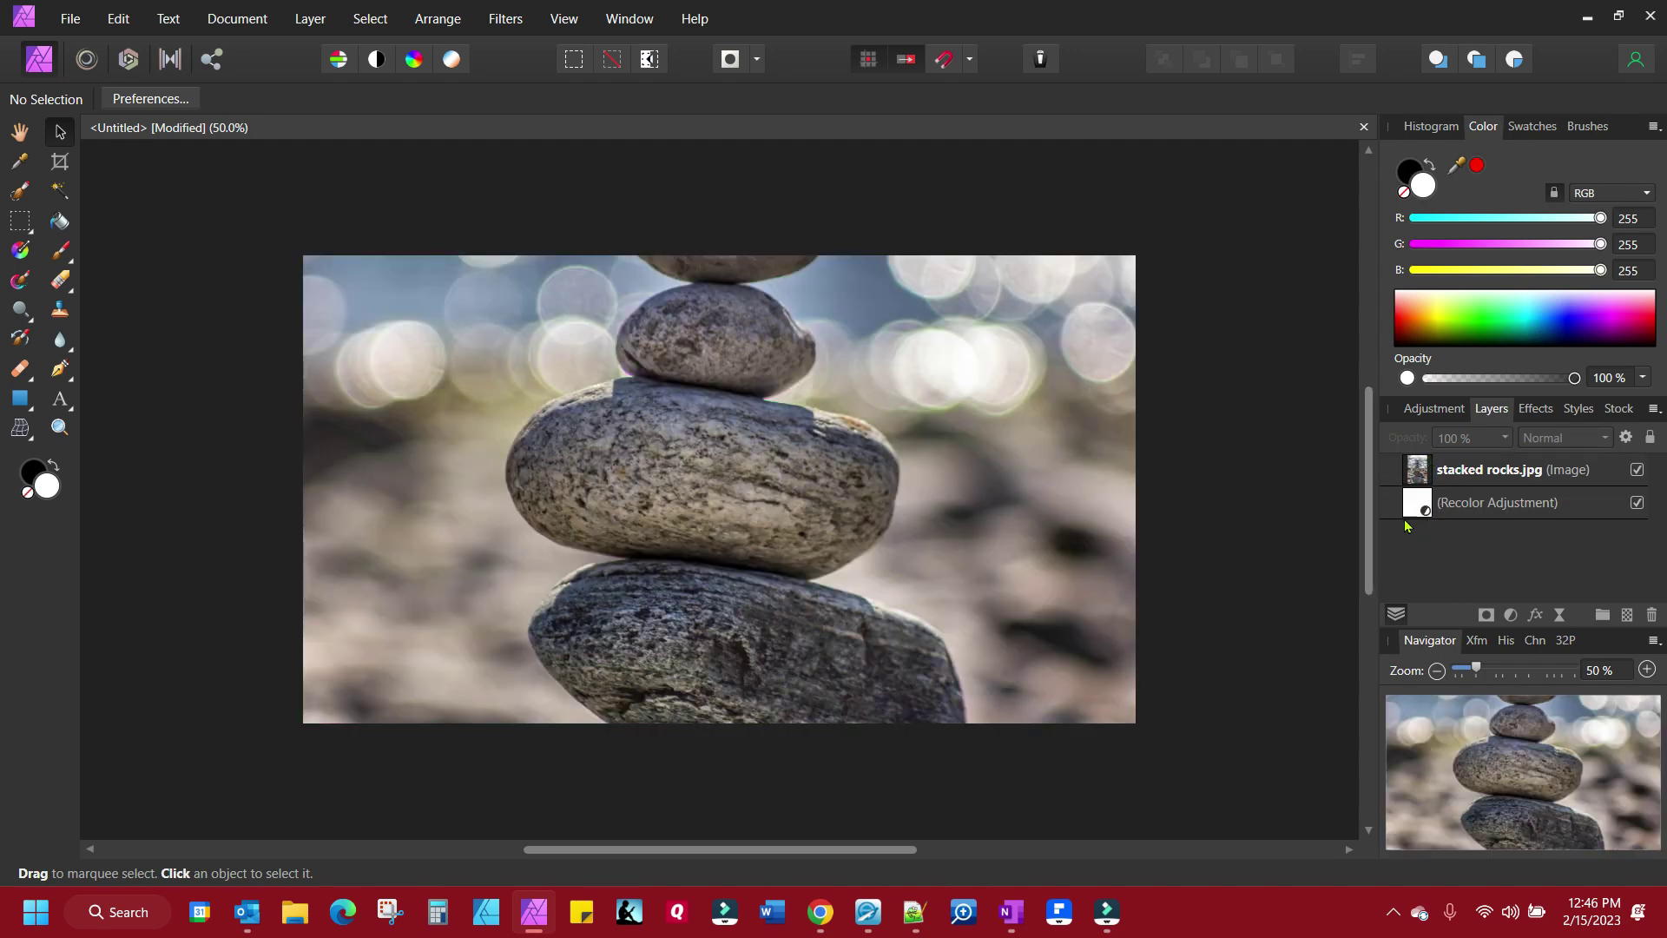
drag(1437, 476, 1439, 545)
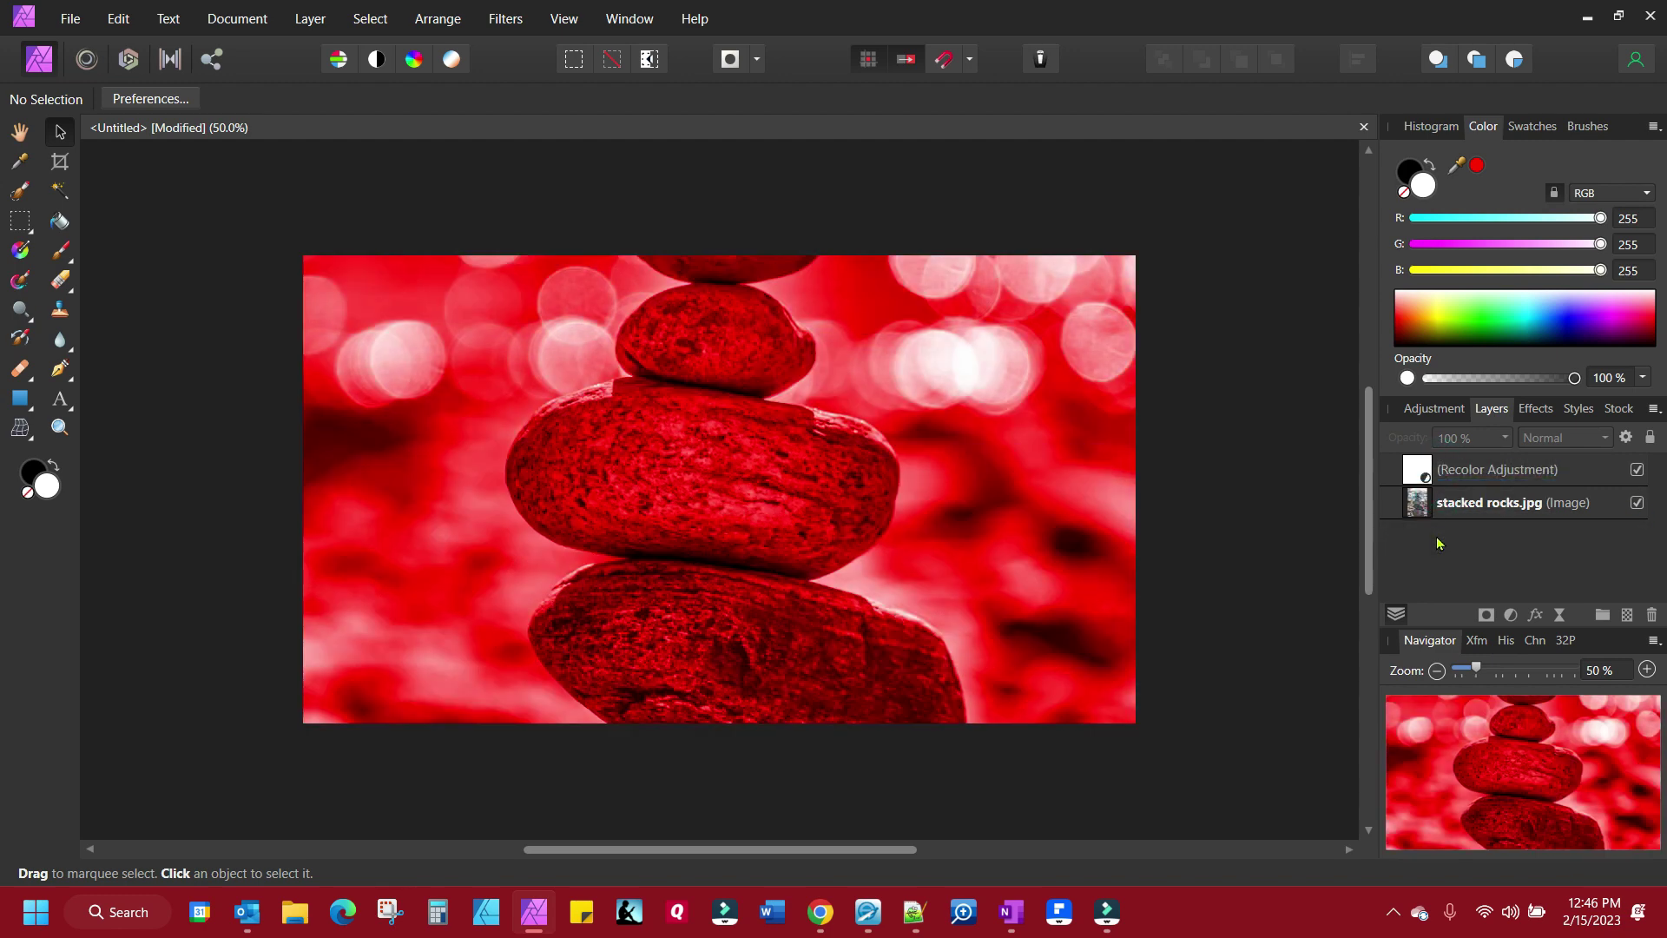